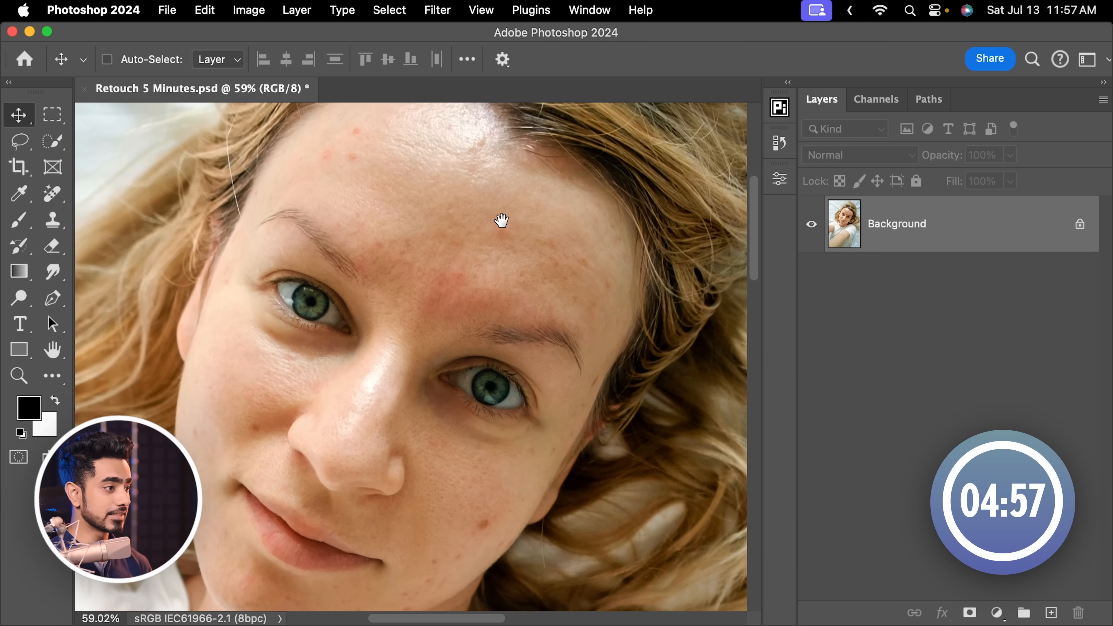
Step: Add a new empty layer and set up the Remove tool with brush size 15, sampling all layers
key("super+shift+alt+n")
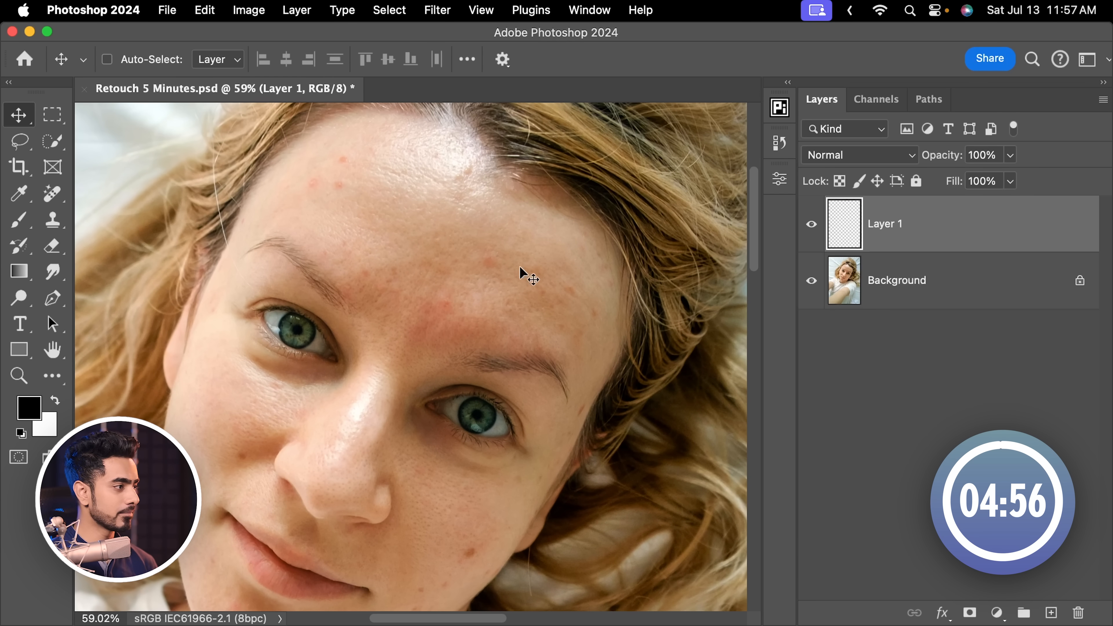
left_click(51, 195)
left_click(374, 176, "super")
left_click_drag(374, 175, 372, 232)
left_click(315, 59)
scroll(335, 203, "up", 2)
key("bracketleft")
key("bracketleft")
key("bracketleft")
Step: Remove the red spots and blemishes across the forehead on Layer 1 with the Remove tool
left_click_drag(318, 206, 335, 193)
mouse_move(331, 256)
left_mouse_down()
mouse_move(307, 266)
mouse_move(263, 256)
left_mouse_up()
left_click_drag(356, 272, 333, 271)
left_click_drag(559, 391, 491, 339)
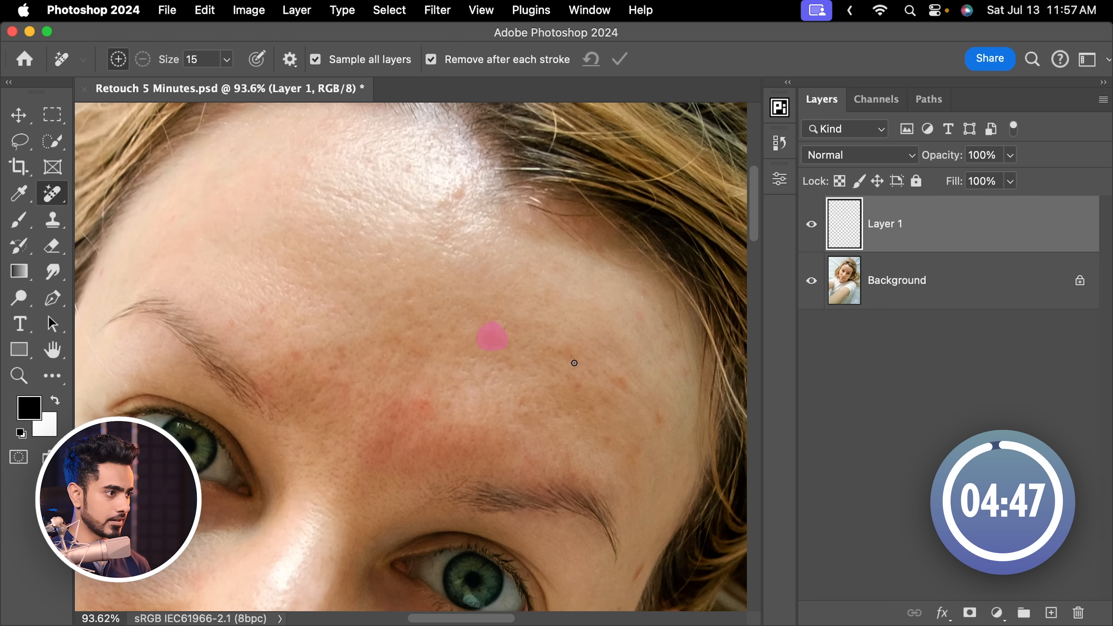
left_click(661, 402)
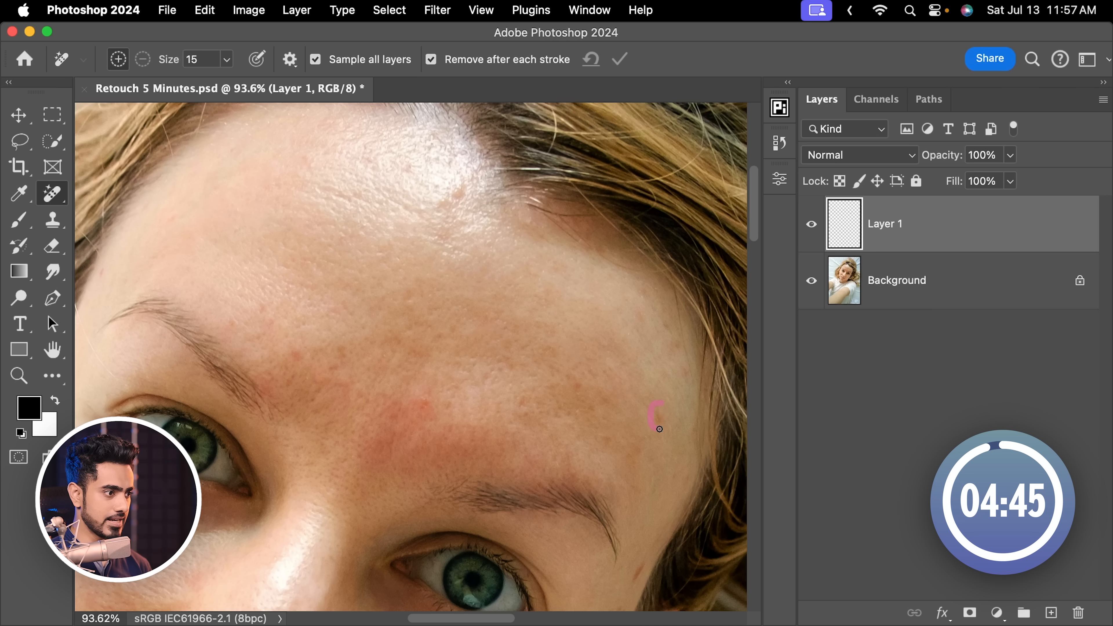
left_click_drag(575, 377, 511, 410)
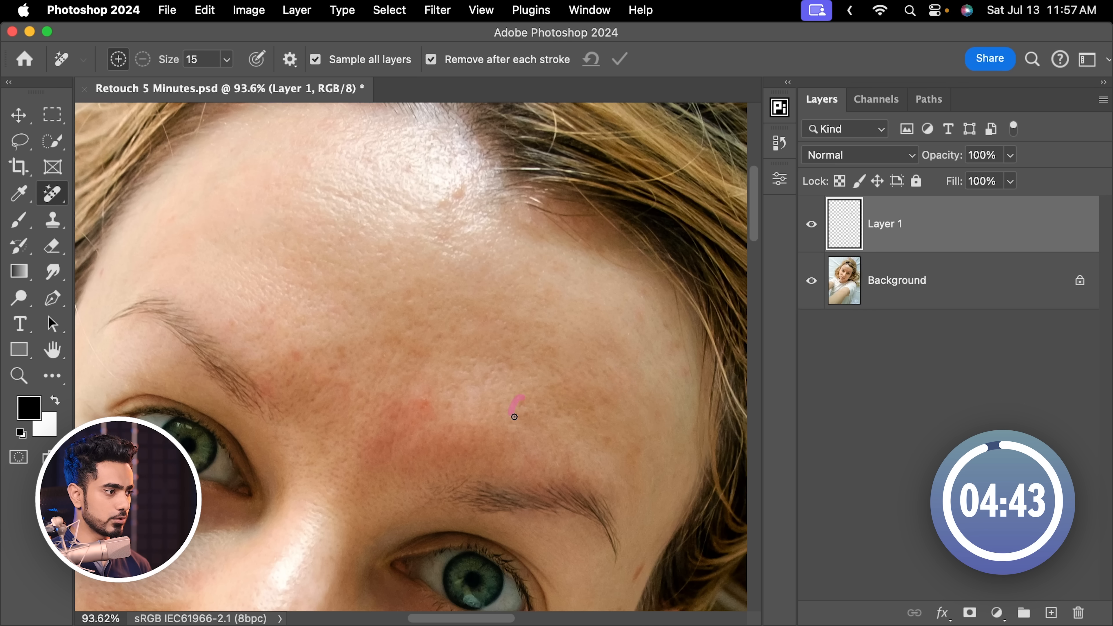
left_click_drag(613, 432, 620, 440)
mouse_move(633, 284)
left_mouse_down()
mouse_move(639, 329)
mouse_move(670, 325)
mouse_move(676, 372)
left_mouse_up()
Step: Remove the remaining spots between and above the eyebrows and on the upper forehead with the Remove tool
left_click_drag(478, 420, 522, 310)
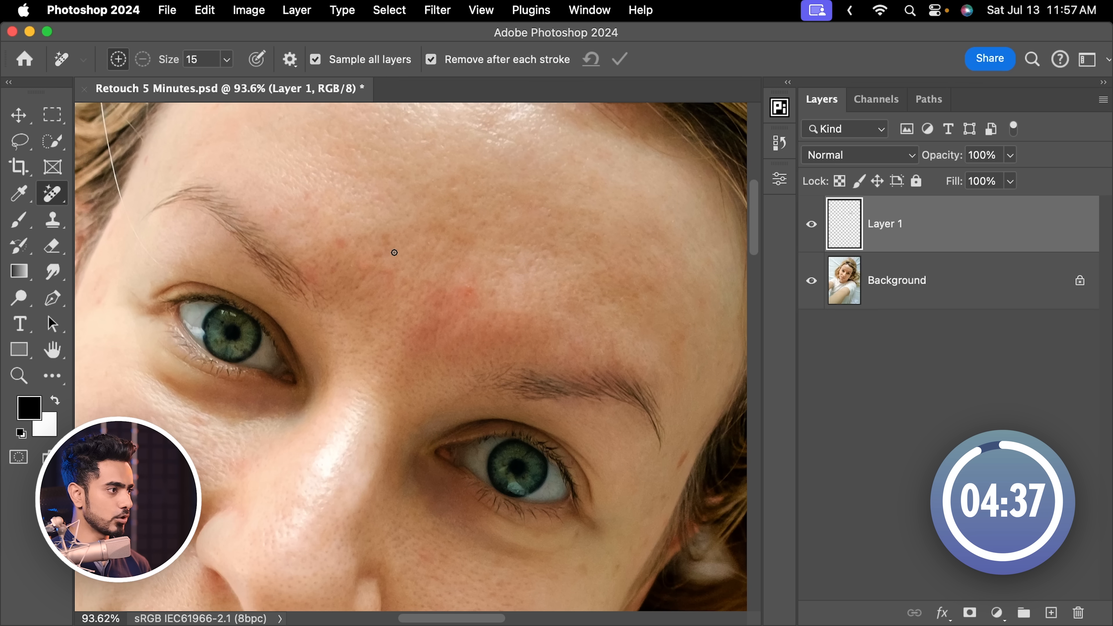
left_click_drag(377, 231, 375, 253)
left_click_drag(327, 212, 309, 193)
left_click_drag(484, 281, 496, 302)
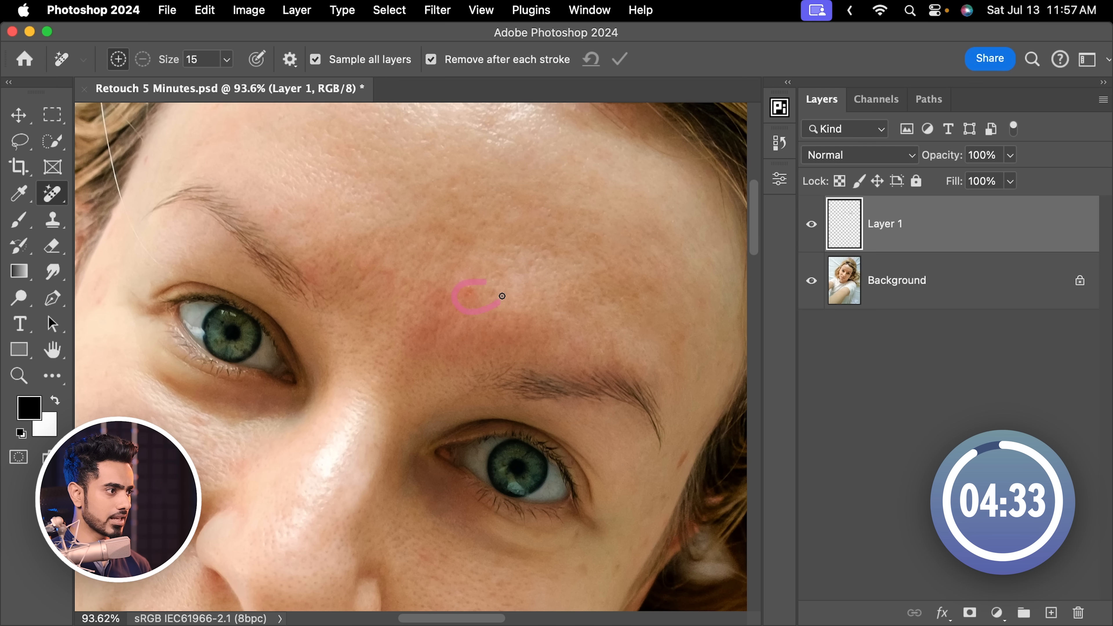
scroll(313, 276, "up", 2)
left_click(281, 229)
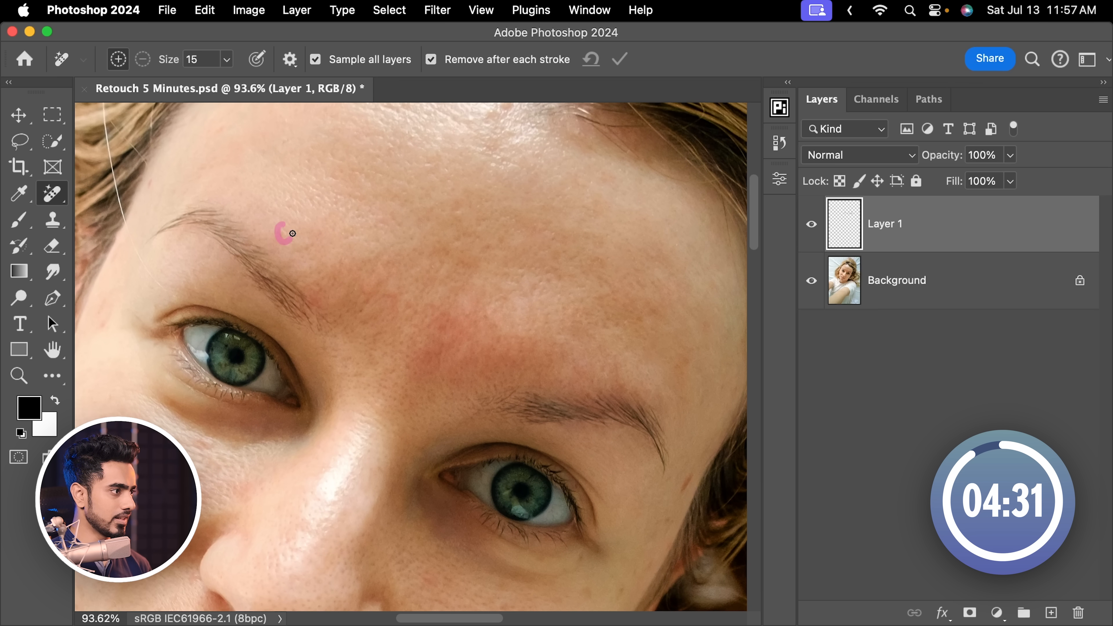
scroll(454, 294, "right", 2)
scroll(438, 315, "up", 5)
mouse_move(465, 229)
left_mouse_down()
mouse_move(448, 260)
mouse_move(468, 234)
mouse_move(415, 209)
mouse_move(376, 226)
mouse_move(464, 298)
left_mouse_up()
left_click_drag(403, 354, 391, 346)
Step: Remove the blemishes on the cheek beside the nose and along the outer edge of the face
scroll(391, 346, "down", 8)
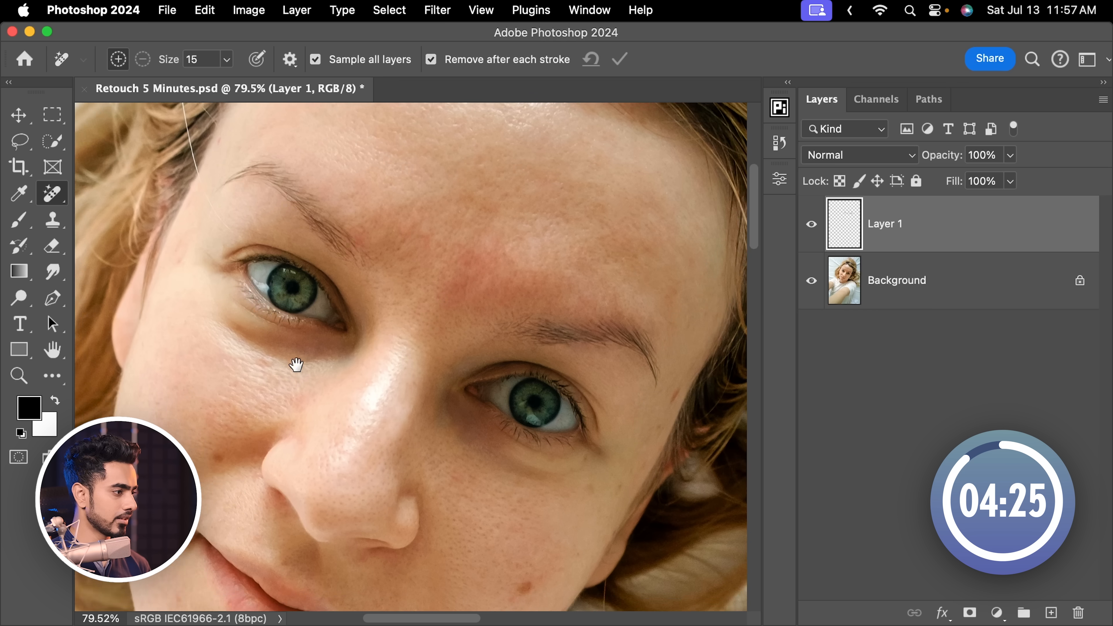
mouse_move(266, 301)
left_mouse_down()
mouse_move(333, 316)
mouse_move(360, 346)
left_mouse_up()
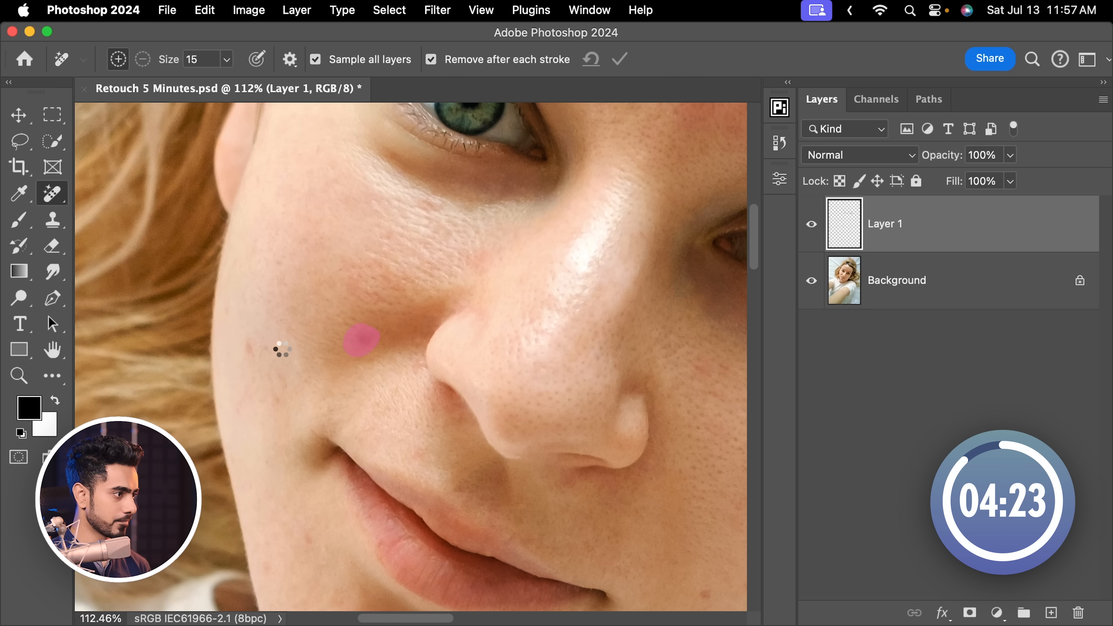
left_click_drag(273, 379, 279, 410)
left_click_drag(268, 256, 285, 274)
left_click_drag(263, 346, 281, 349)
scroll(375, 308, "right", 5)
scroll(375, 308, "up", 3)
left_click_drag(370, 256, 373, 263)
left_click_drag(392, 313, 407, 301)
Step: Remove the red spots on the shaded lower cheek and along the jawline
scroll(469, 341, "down", 5)
scroll(469, 340, "right", 5)
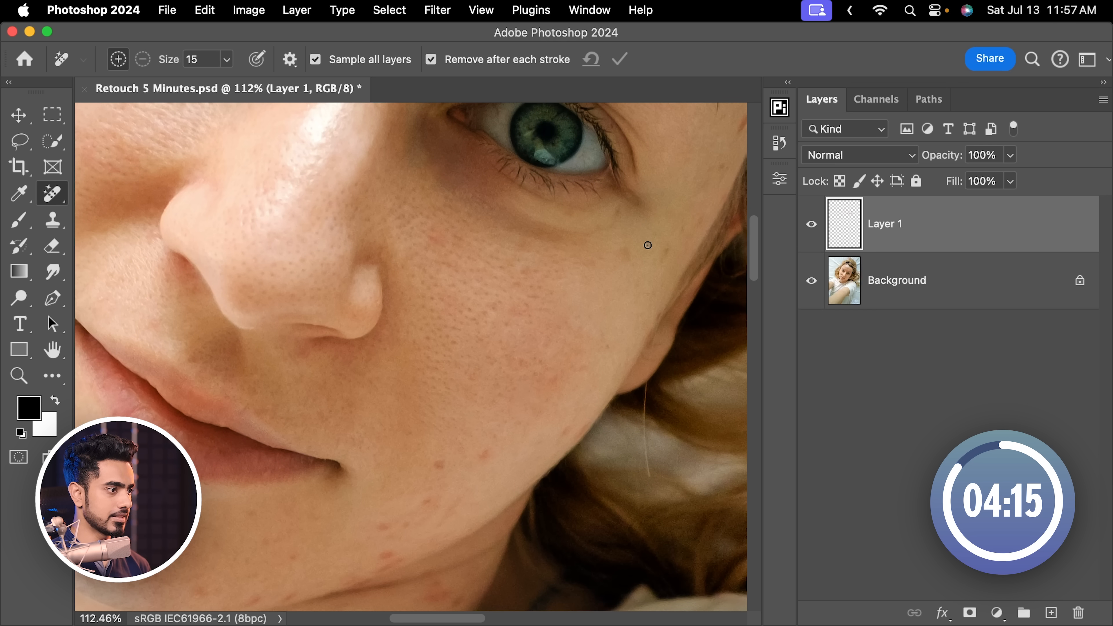
scroll(613, 331, "down", 4)
scroll(613, 331, "left", 1)
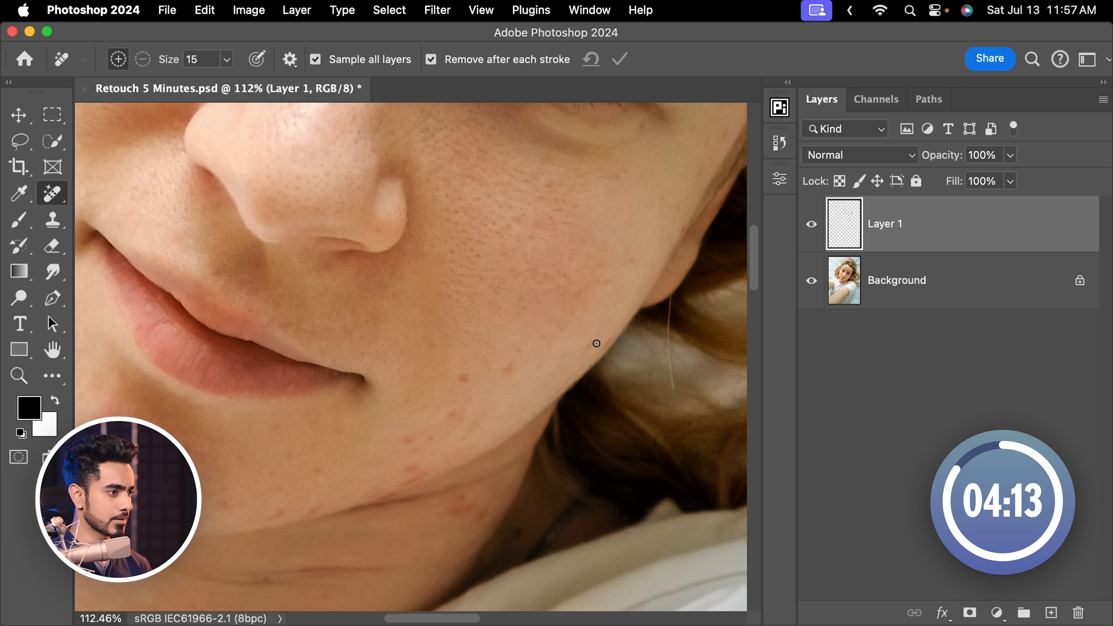
scroll(569, 335, "down", 2)
scroll(569, 336, "left", 2)
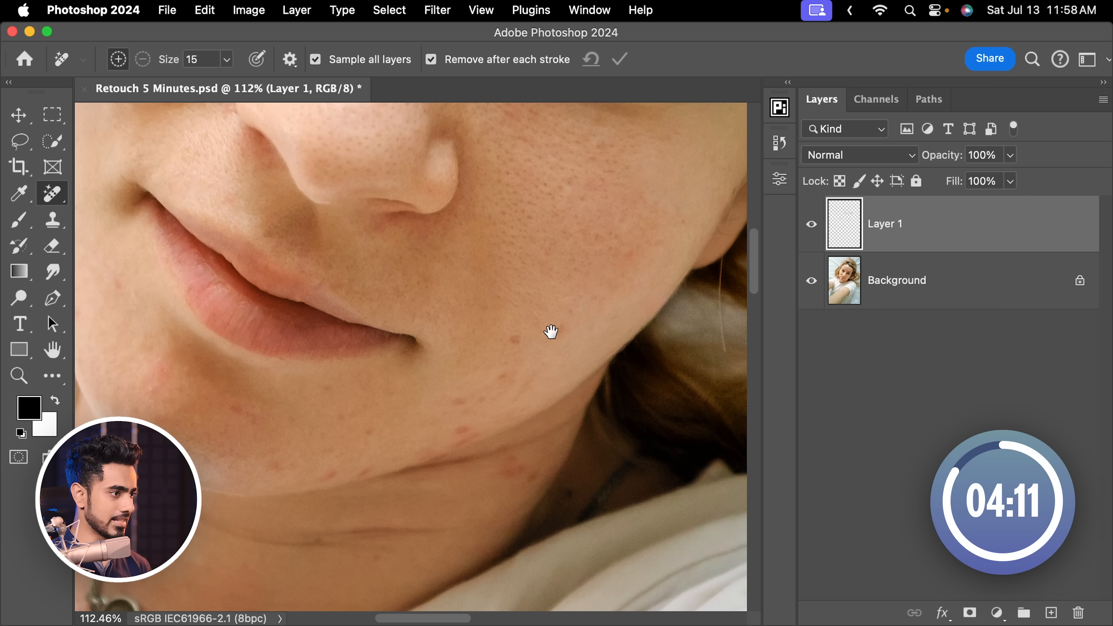
mouse_move(500, 382)
left_mouse_down()
mouse_move(514, 369)
mouse_move(516, 399)
mouse_move(539, 372)
left_mouse_up()
mouse_move(461, 393)
left_mouse_down()
mouse_move(455, 410)
mouse_move(487, 390)
mouse_move(462, 428)
left_mouse_up()
Step: Remove the blemishes on the chin and below the lips with the Remove tool
scroll(394, 376, "left", 5)
scroll(394, 377, "down", 1)
left_click_drag(377, 387, 365, 407)
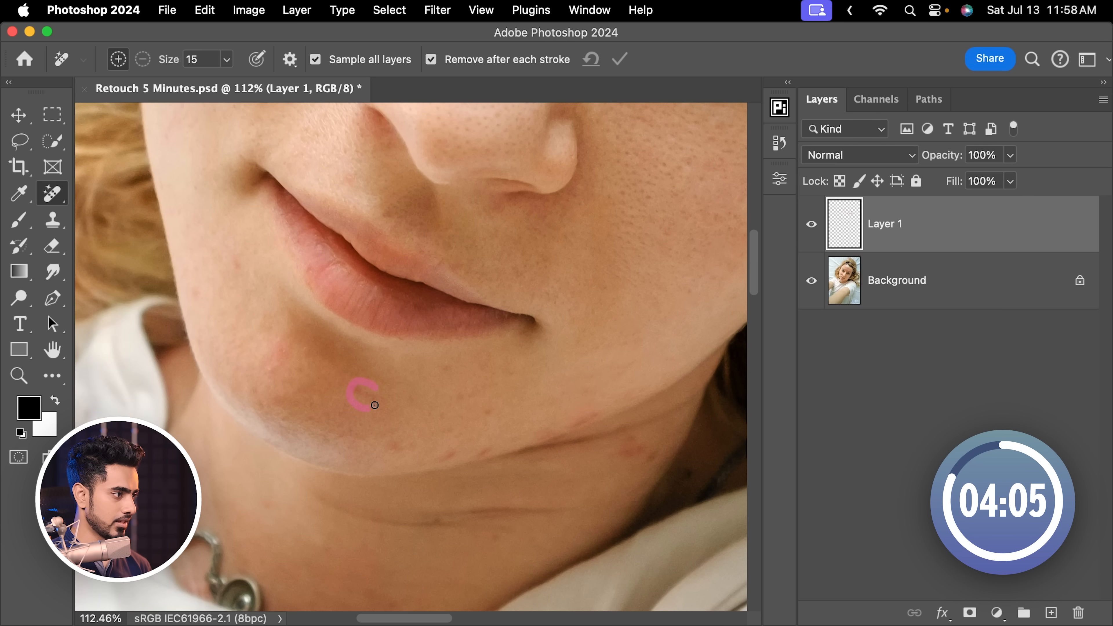
scroll(415, 406, "down", 3)
scroll(421, 399, "left", 1)
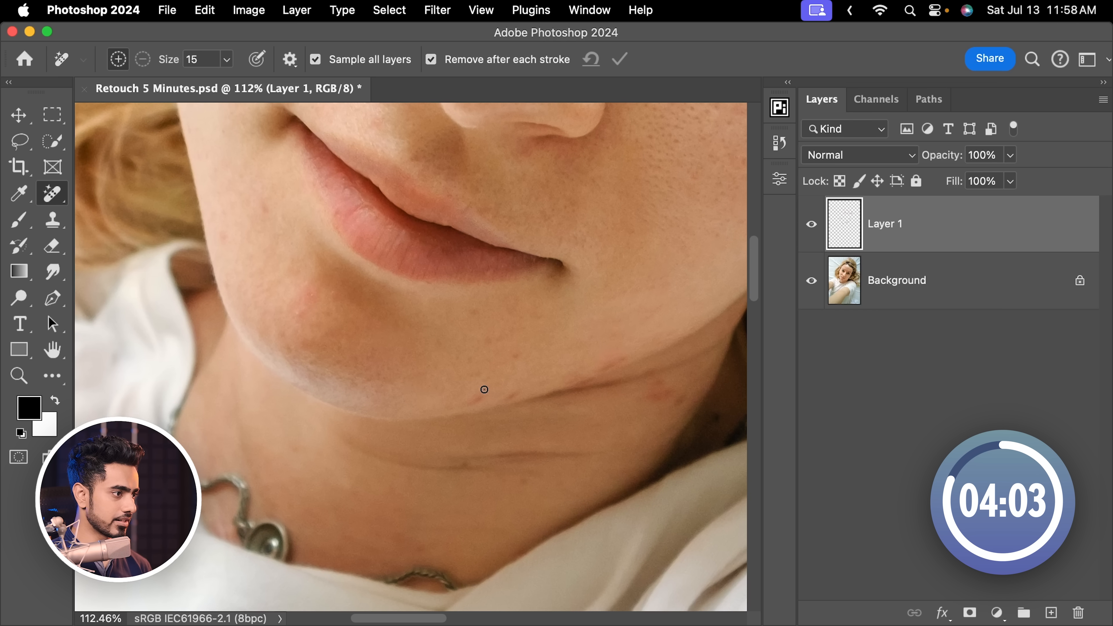
left_click_drag(517, 349, 515, 356)
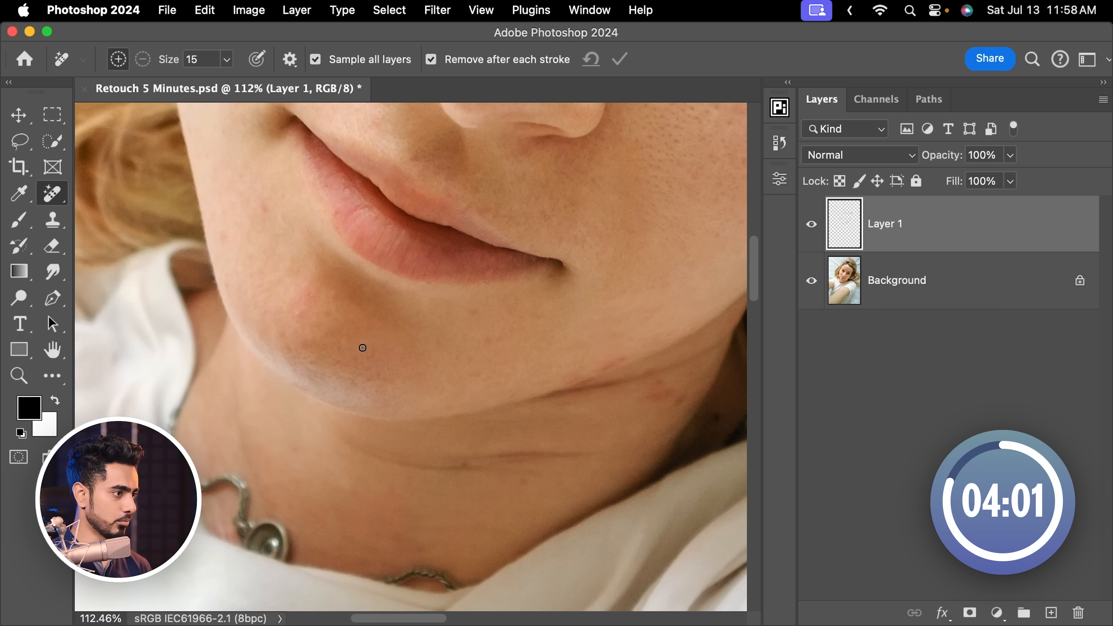
scroll(392, 354, "up", 3)
scroll(392, 354, "left", 2)
mouse_move(360, 353)
left_mouse_down()
mouse_move(341, 389)
mouse_move(366, 352)
left_mouse_up()
mouse_move(317, 271)
left_mouse_down()
mouse_move(304, 269)
mouse_move(283, 308)
left_mouse_up()
Step: Remove the spots on the neck, under the jaw, around the creases and near the necklace
left_click_drag(497, 380, 435, 519)
left_click_drag(393, 348, 398, 459)
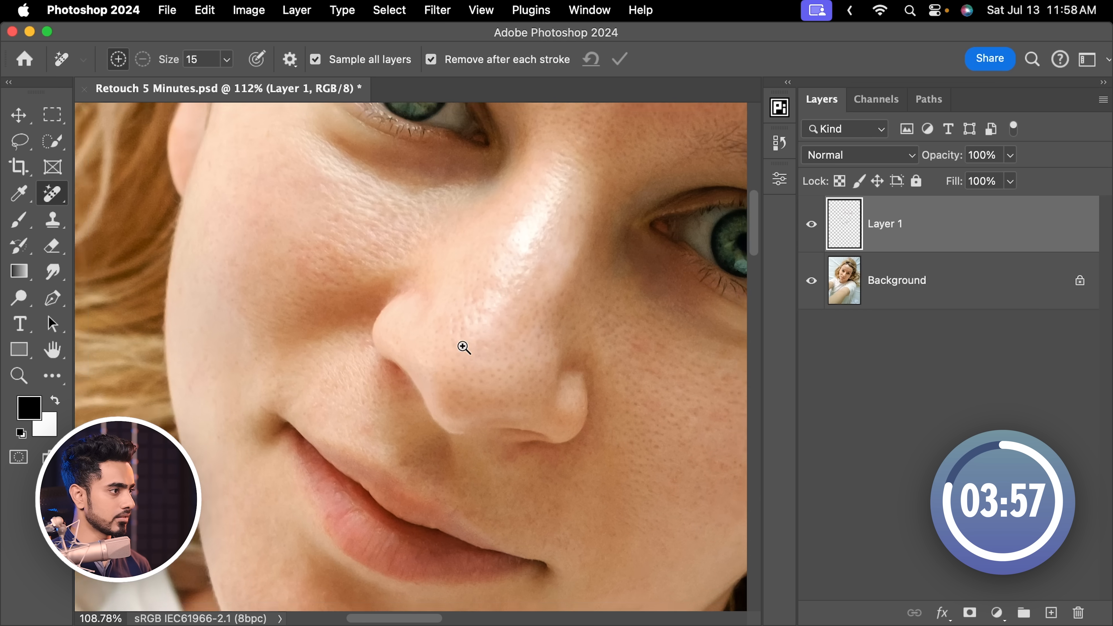
left_click_drag(474, 343, 440, 343)
left_click_drag(480, 335, 417, 431)
left_click_drag(497, 371, 517, 199)
mouse_move(529, 368)
left_mouse_down()
mouse_move(463, 326)
mouse_move(502, 305)
mouse_move(403, 352)
mouse_move(450, 306)
mouse_move(489, 351)
mouse_move(537, 372)
mouse_move(556, 331)
left_mouse_up()
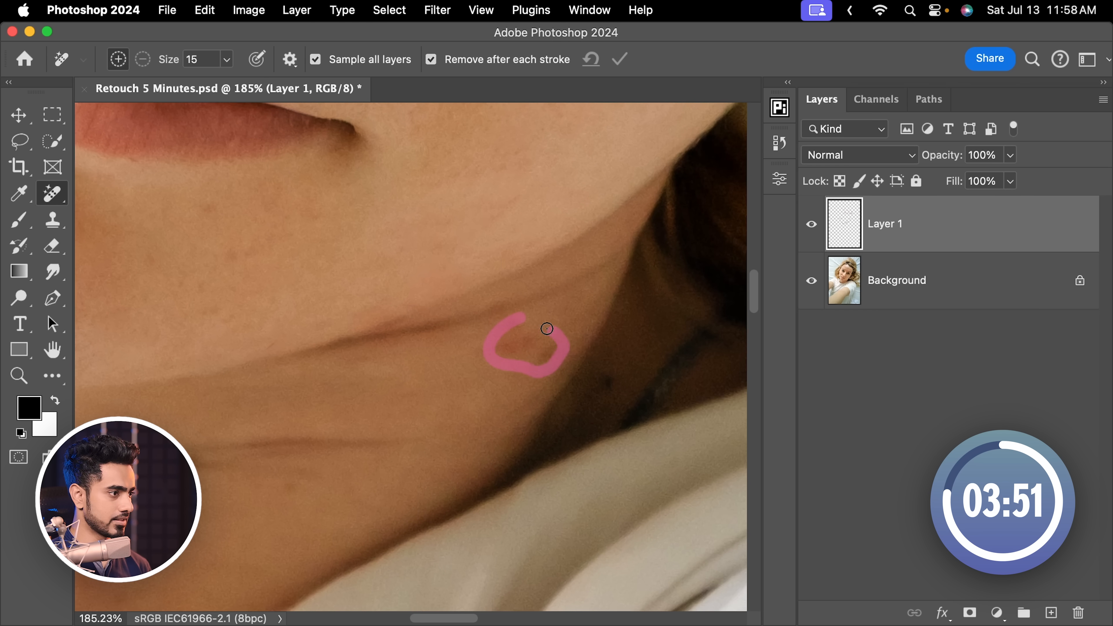
scroll(383, 330, "down", 3)
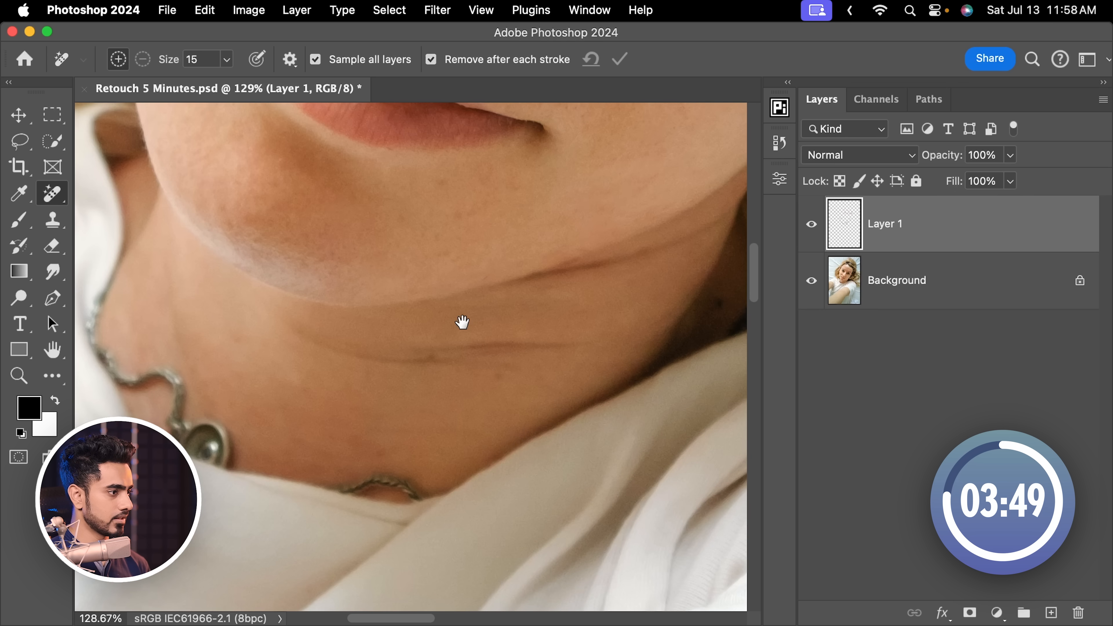
left_click(437, 338)
left_click_drag(508, 343, 490, 365)
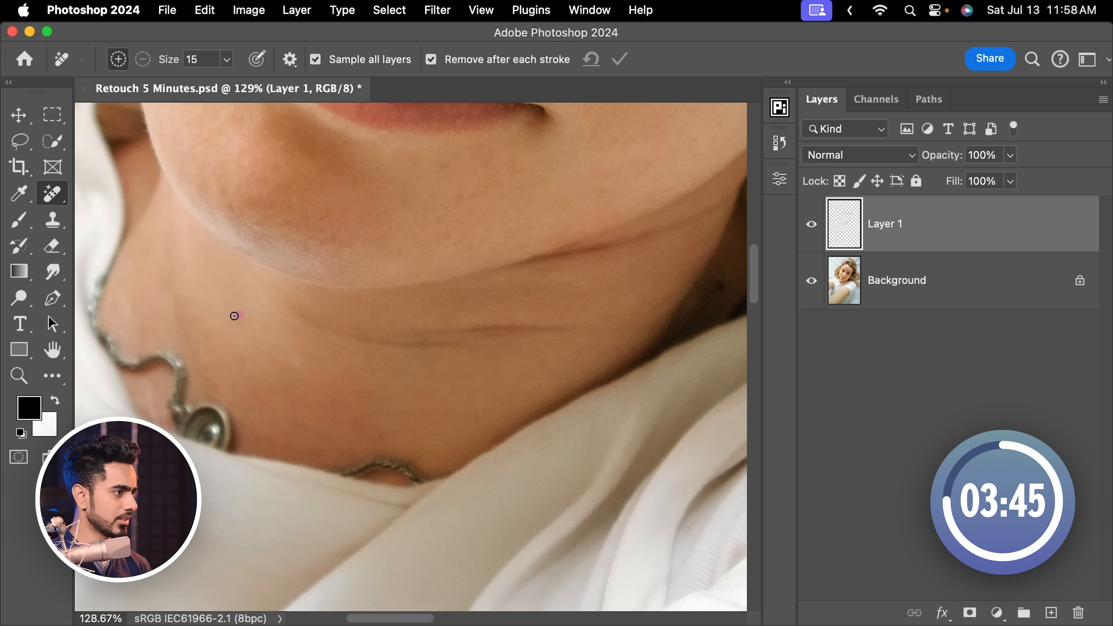
left_click_drag(391, 425, 374, 436)
Step: Remove the moles and spots on the upper arm near the sleeve edge with the Remove tool
left_click_drag(428, 375, 380, 397)
left_click_drag(380, 400, 395, 332)
mouse_move(431, 387)
left_mouse_down()
mouse_move(417, 388)
mouse_move(432, 290)
left_mouse_up()
left_click_drag(482, 387, 501, 385)
mouse_move(495, 376)
left_mouse_down()
mouse_move(476, 332)
mouse_move(499, 319)
left_mouse_up()
left_click_drag(565, 340, 561, 348)
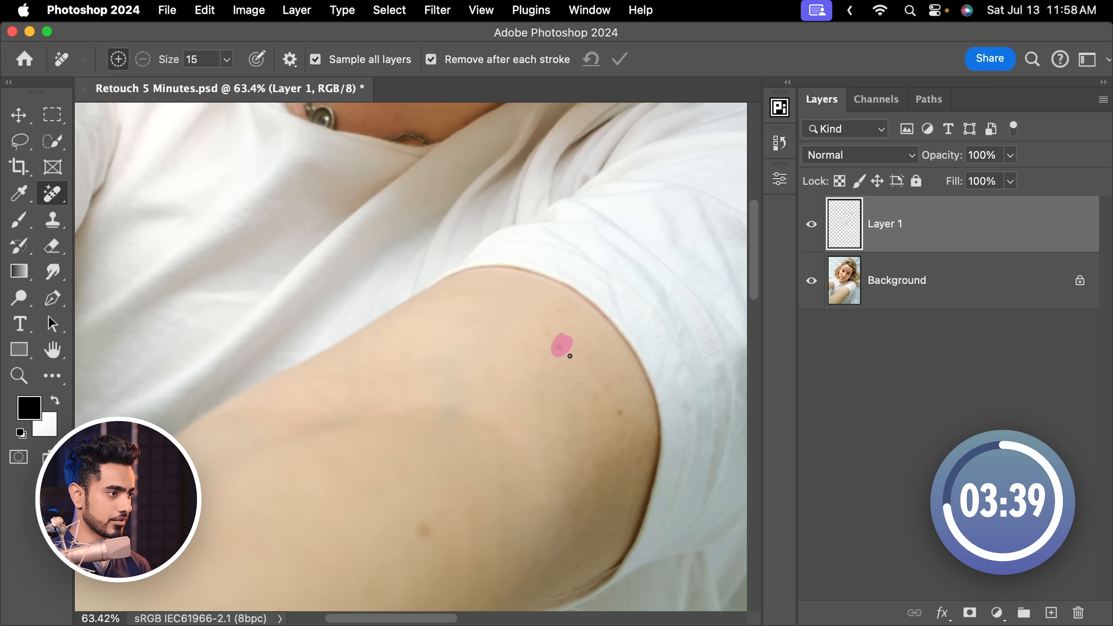
left_click_drag(564, 303, 561, 312)
scroll(512, 398, "down", 5)
left_click_drag(446, 353, 436, 372)
left_click_drag(601, 214, 636, 236)
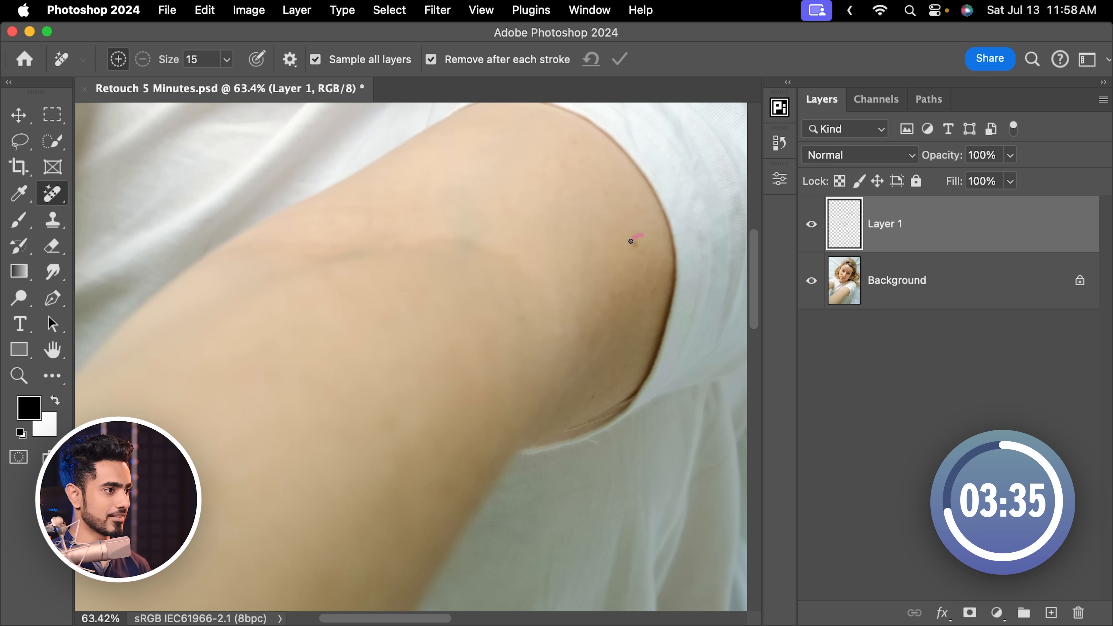
scroll(576, 160, "up", 1)
left_click_drag(579, 163, 577, 159)
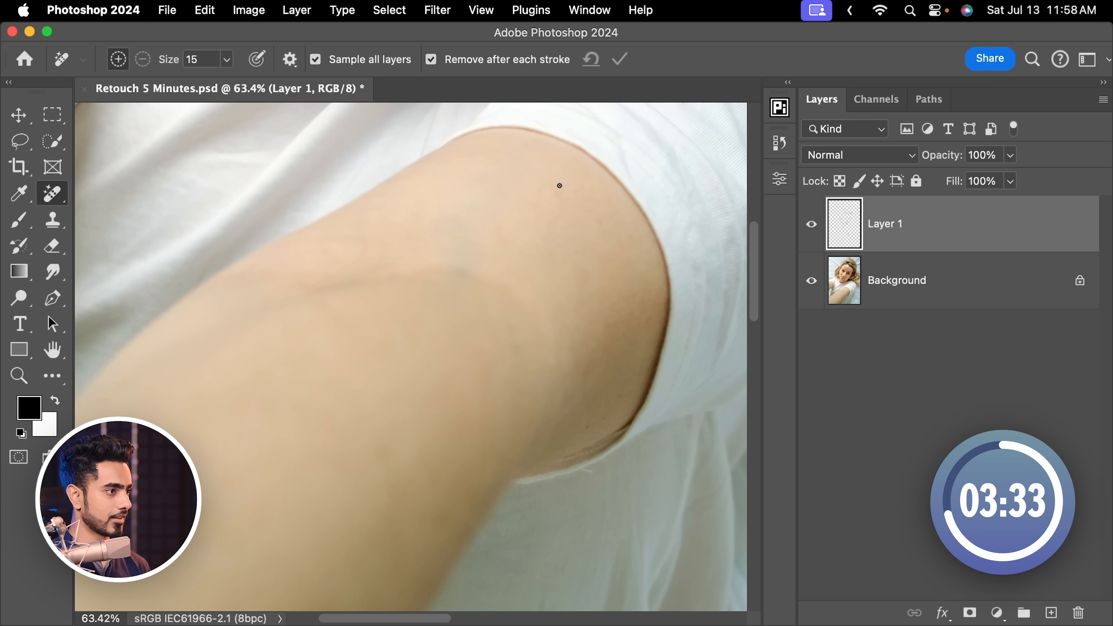
Step: Review the whole cleaned-up portrait and examine the recorded Remove tool strokes in the history
mouse_move(519, 233)
left_mouse_down()
mouse_move(380, 229)
mouse_move(405, 343)
left_mouse_up()
left_click_drag(486, 166, 423, 288)
mouse_move(455, 226)
left_mouse_down()
mouse_move(479, 197)
mouse_move(427, 312)
left_mouse_up()
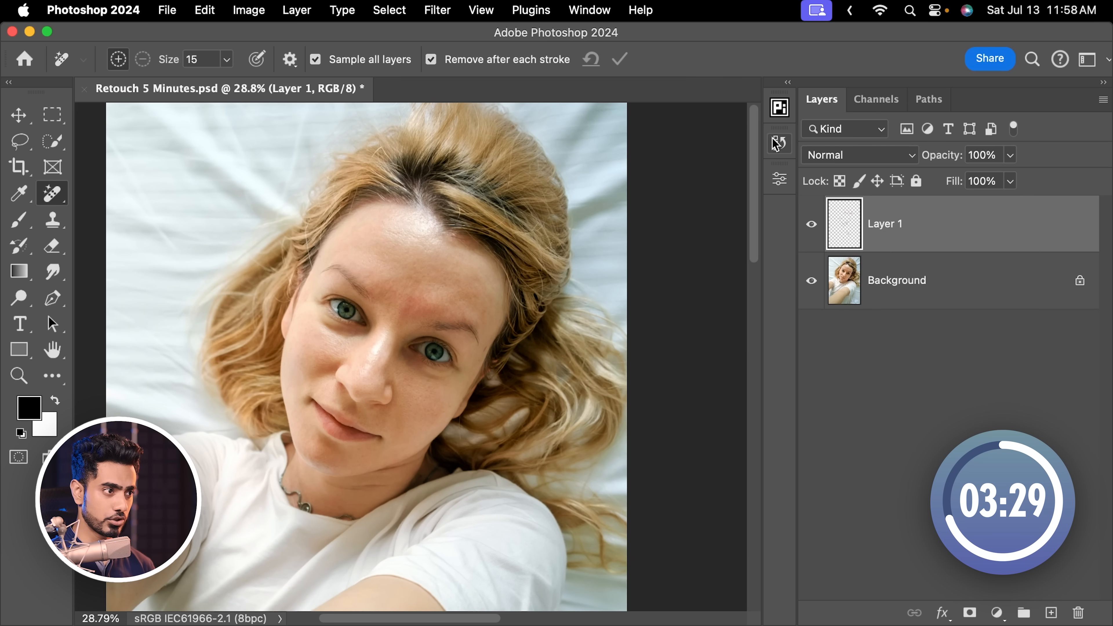
left_click(780, 143)
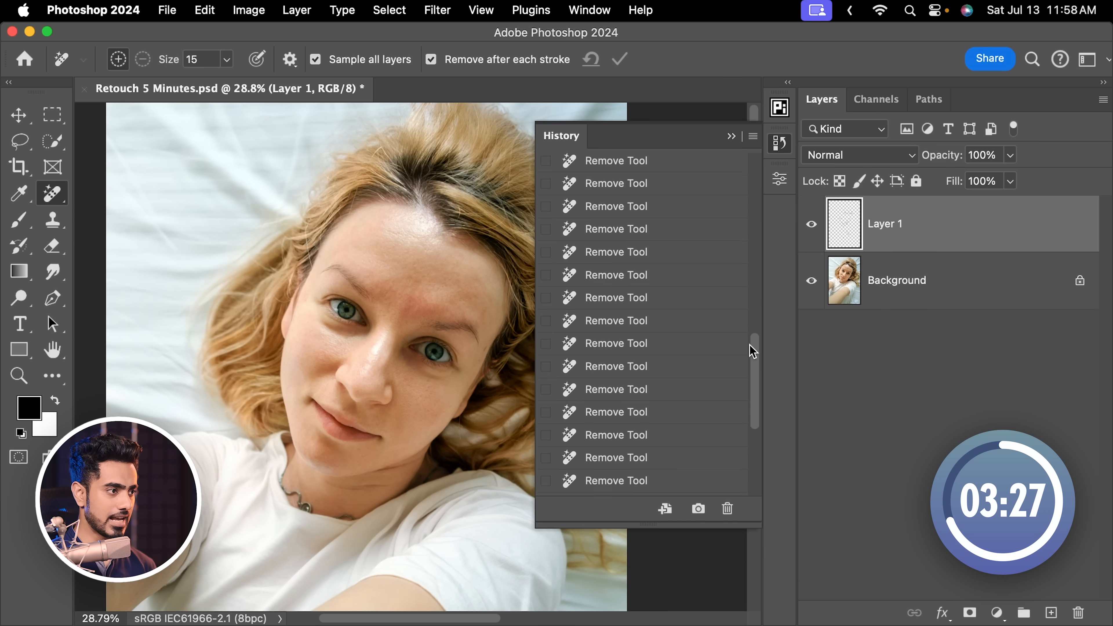
left_click(731, 136)
Step: Run the FS 8-bit frequency separation action and apply its Gaussian Blur with a radius of 9.9 pixels
left_click(590, 9)
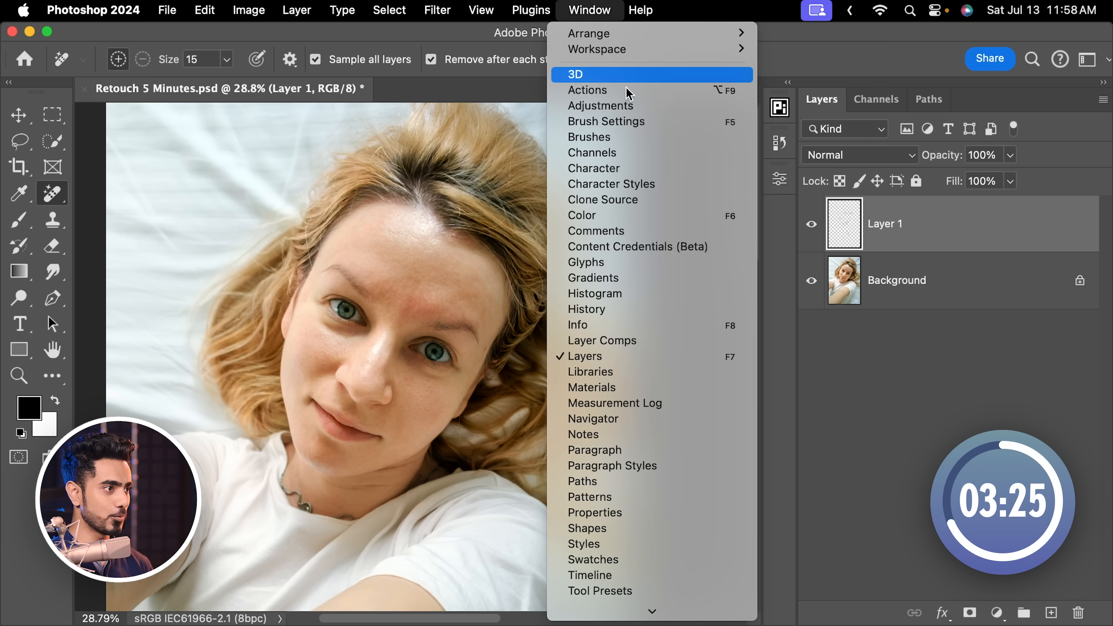
left_click(583, 86)
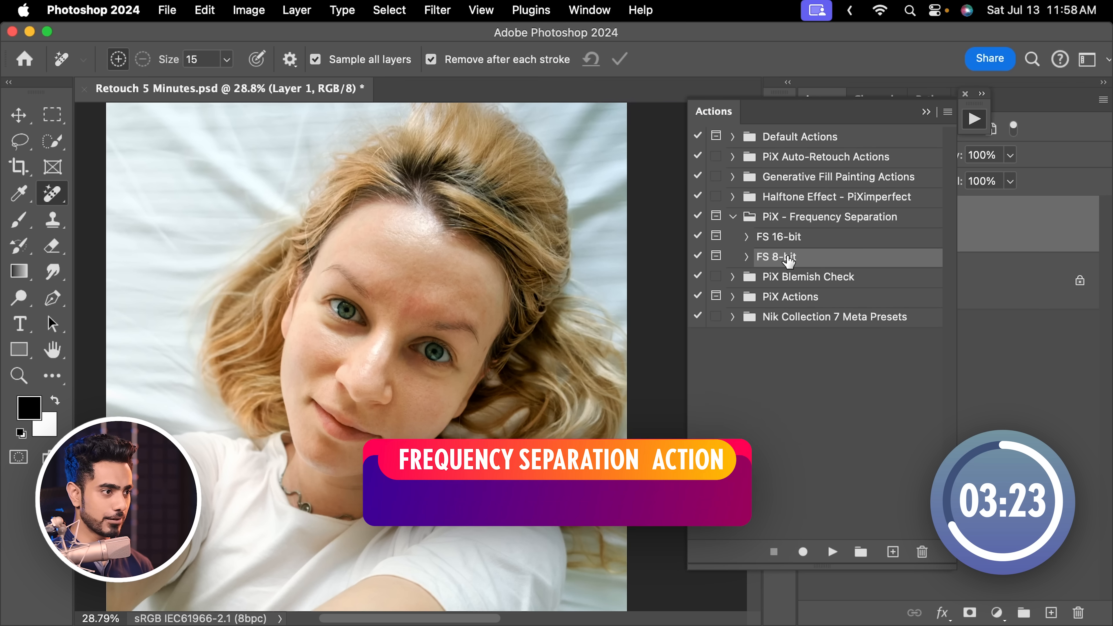
left_click(832, 551)
left_click_drag(443, 120, 584, 113)
scroll(427, 280, "up", 5)
mouse_move(630, 383)
left_mouse_down()
mouse_move(603, 385)
mouse_move(641, 383)
left_mouse_up()
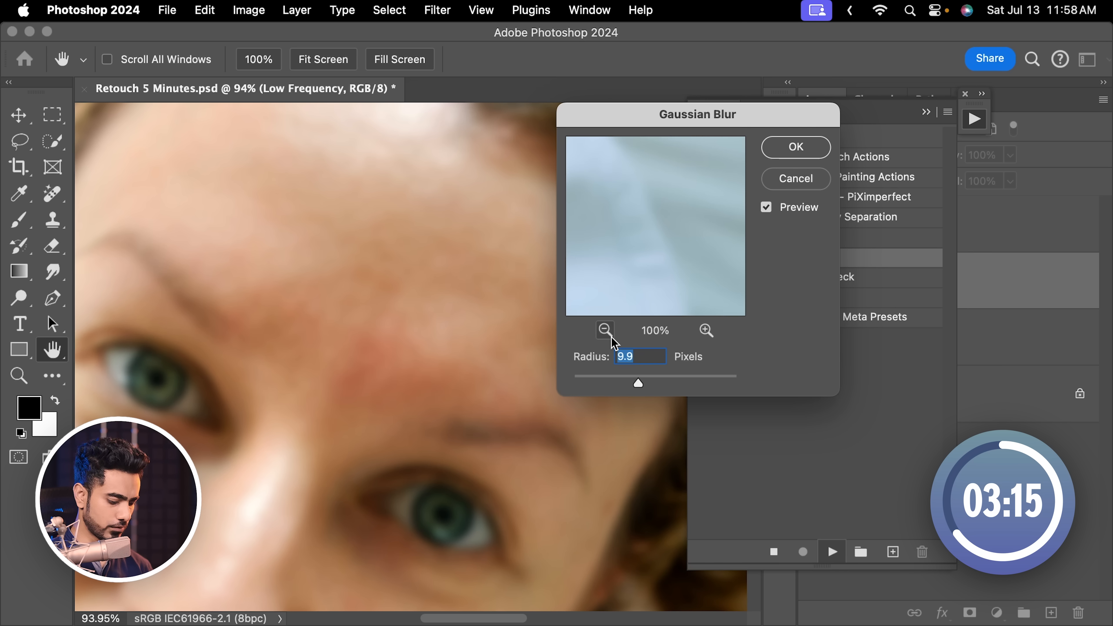
left_click(795, 147)
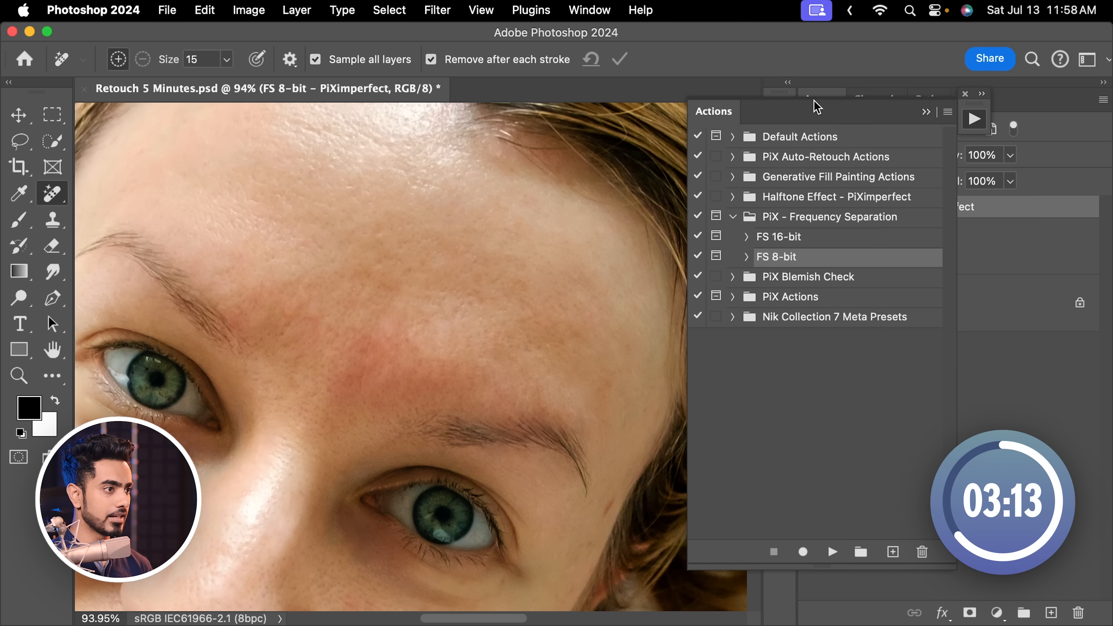
Step: Dismiss the actions list, expand the FS 8-bit - PiXimperfect group and duplicate its Low Frequency layer
left_click_drag(714, 121, 592, 156)
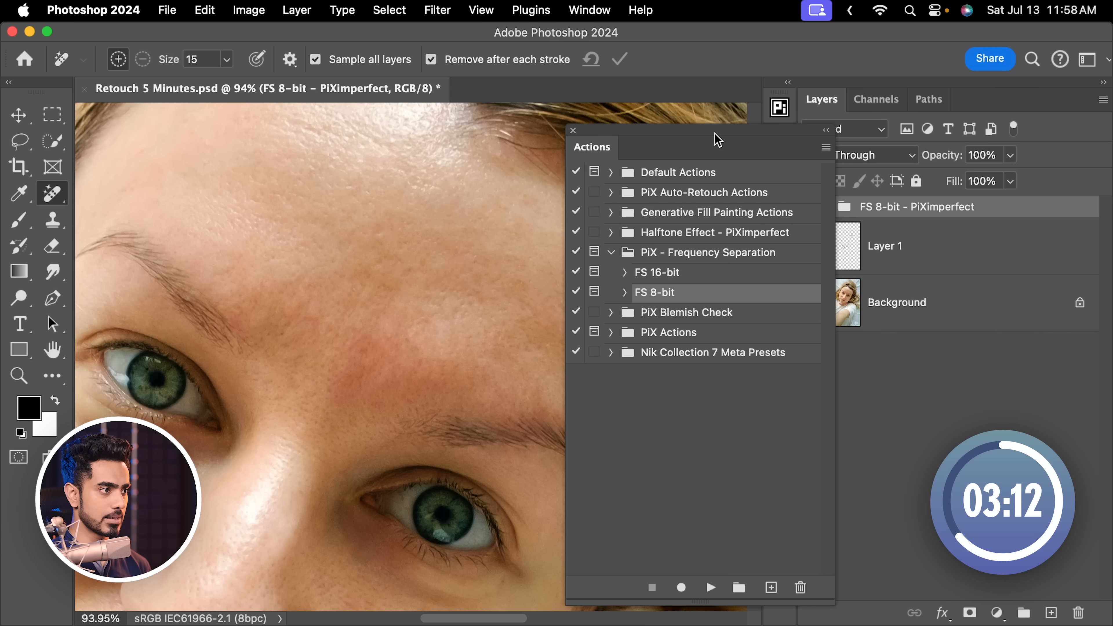
left_click(573, 130)
left_click(831, 206)
left_click(933, 316)
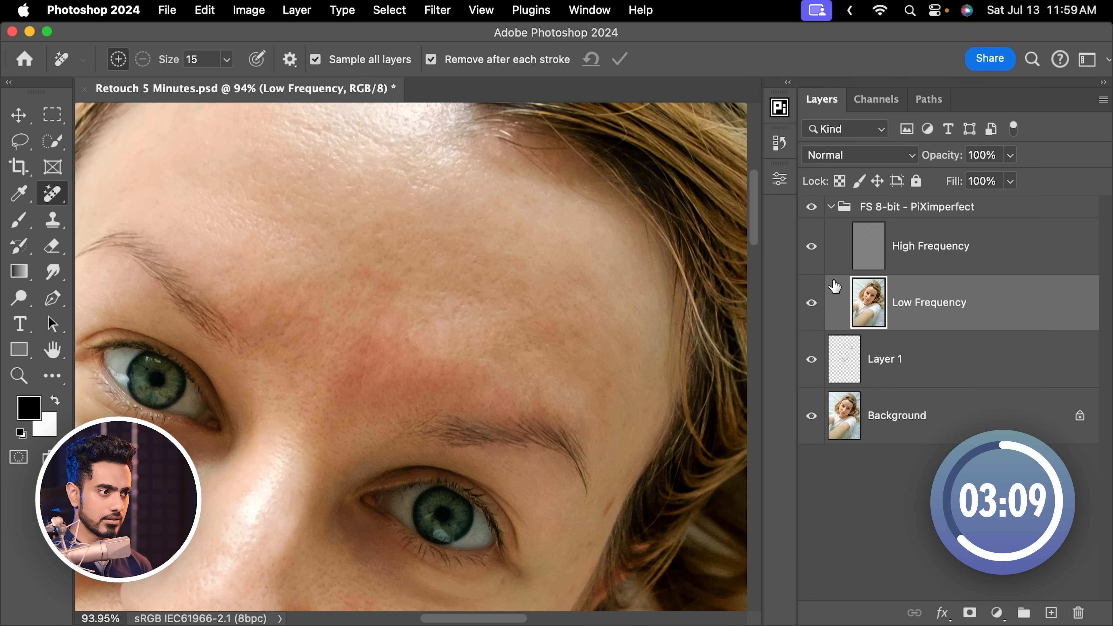
key("super+j")
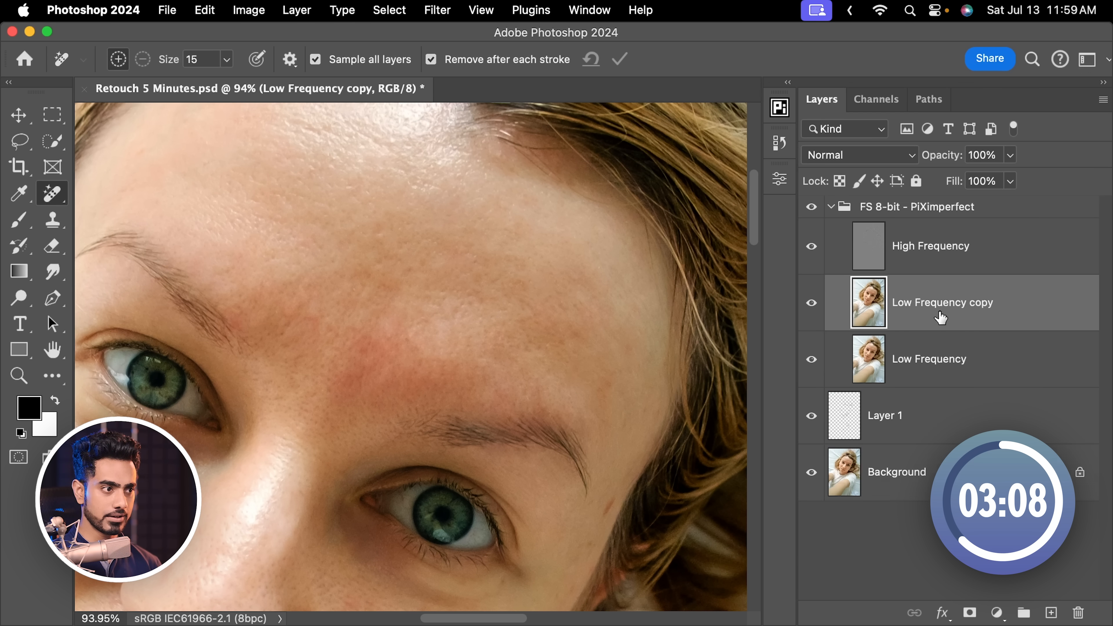
Step: Hide the High Frequency layer and set the Remove tool to stop sampling all layers
left_click(811, 247)
scroll(482, 232, "down", 4)
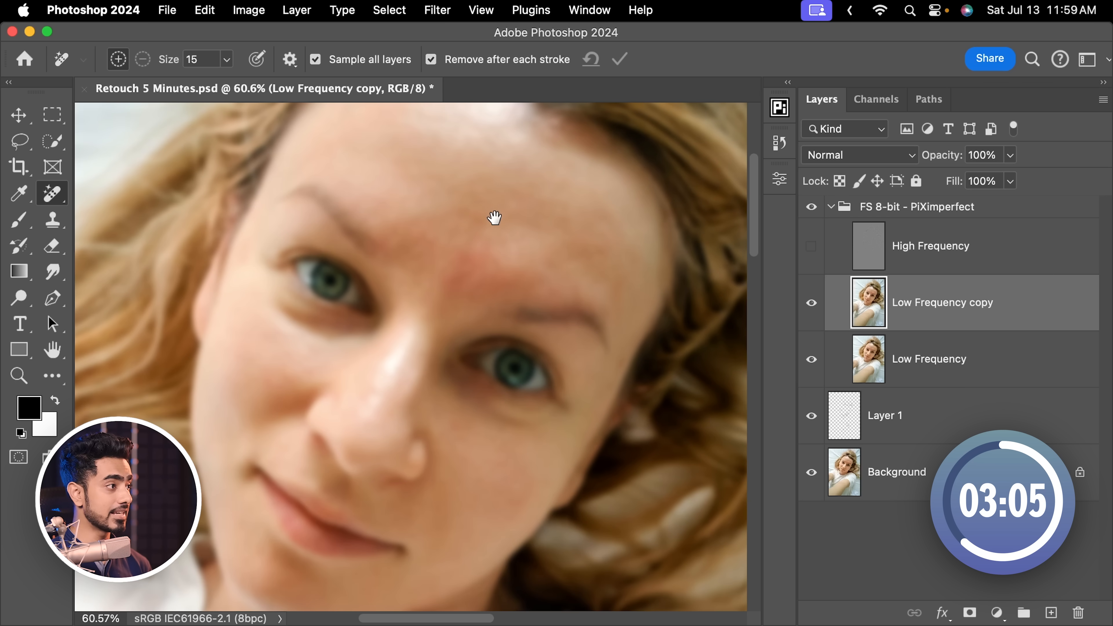
right_click(53, 200)
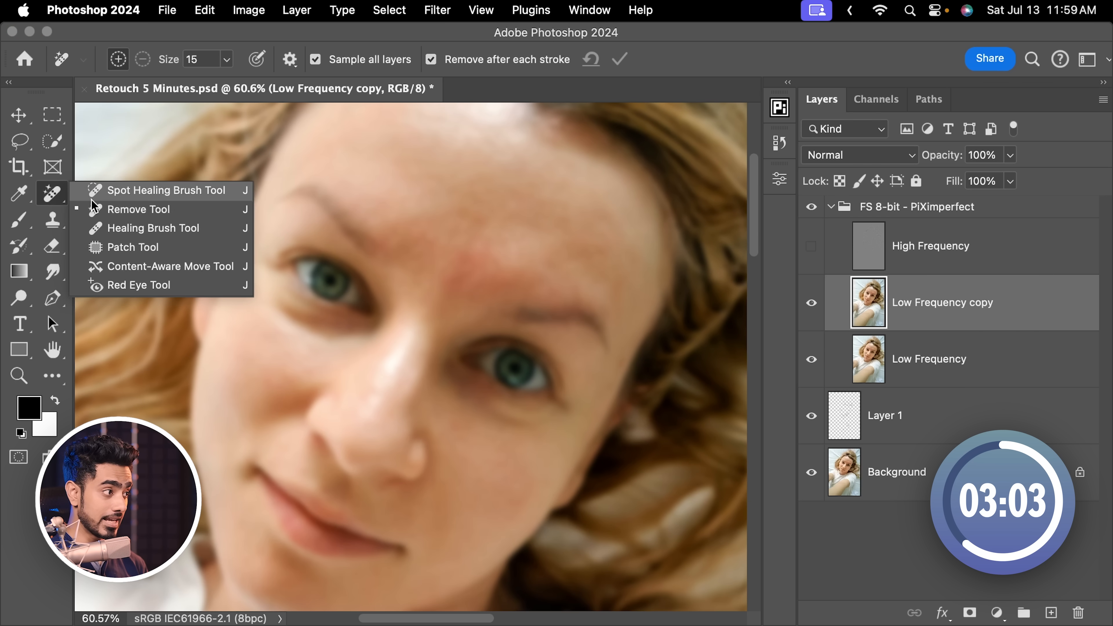
left_click(92, 203)
left_click(316, 60)
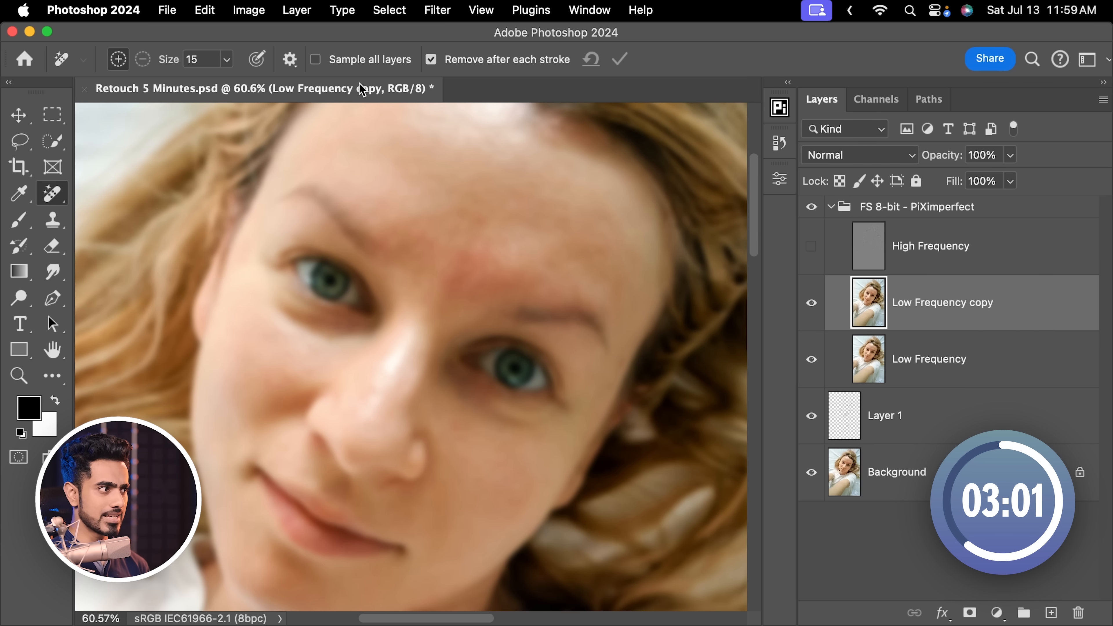
Step: Paint out uneven tones on the forehead and between the eyebrows with the Remove tool on the Low Frequency copy
scroll(438, 202, "up", 3)
left_click_drag(473, 189, 443, 208)
mouse_move(427, 284)
left_mouse_down()
mouse_move(441, 279)
mouse_move(370, 293)
mouse_move(394, 283)
left_mouse_up()
mouse_move(399, 236)
left_mouse_down()
mouse_move(375, 192)
mouse_move(370, 228)
mouse_move(410, 237)
mouse_move(416, 257)
left_mouse_up()
scroll(273, 308, "up", 2)
key("bracketleft")
key("bracketleft")
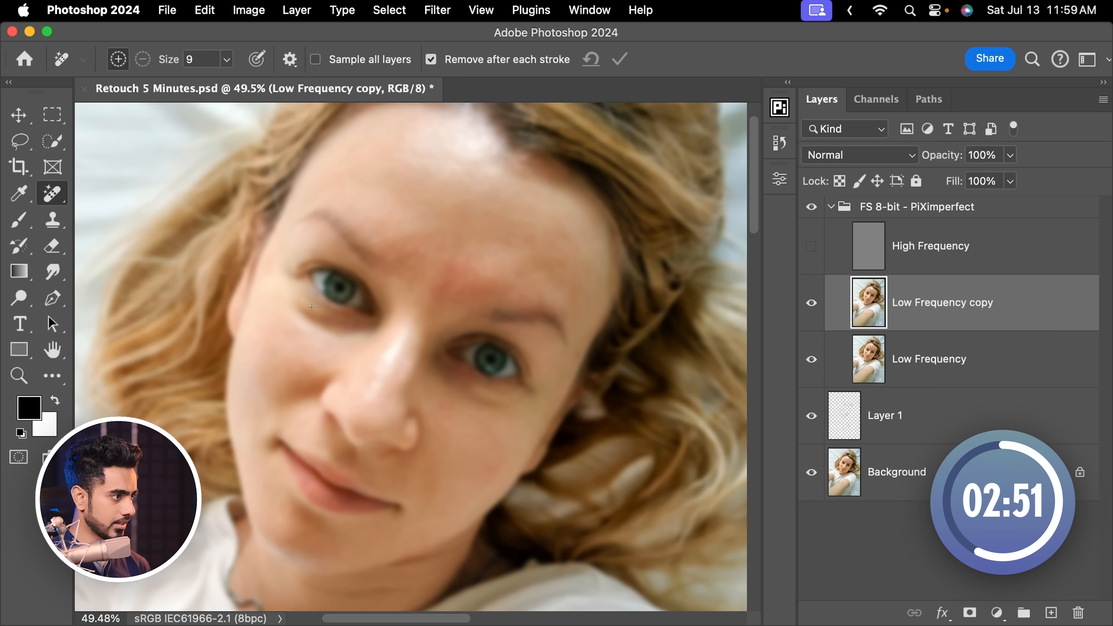
Step: Even out the dark areas under both eyes with the Remove tool, using a brush size of 30
key("bracketright")
key("bracketright")
key("bracketright")
mouse_move(324, 309)
left_mouse_down()
mouse_move(312, 297)
mouse_move(336, 337)
mouse_move(356, 323)
mouse_move(330, 308)
left_mouse_up()
scroll(402, 313, "down", 2)
scroll(402, 313, "right", 2)
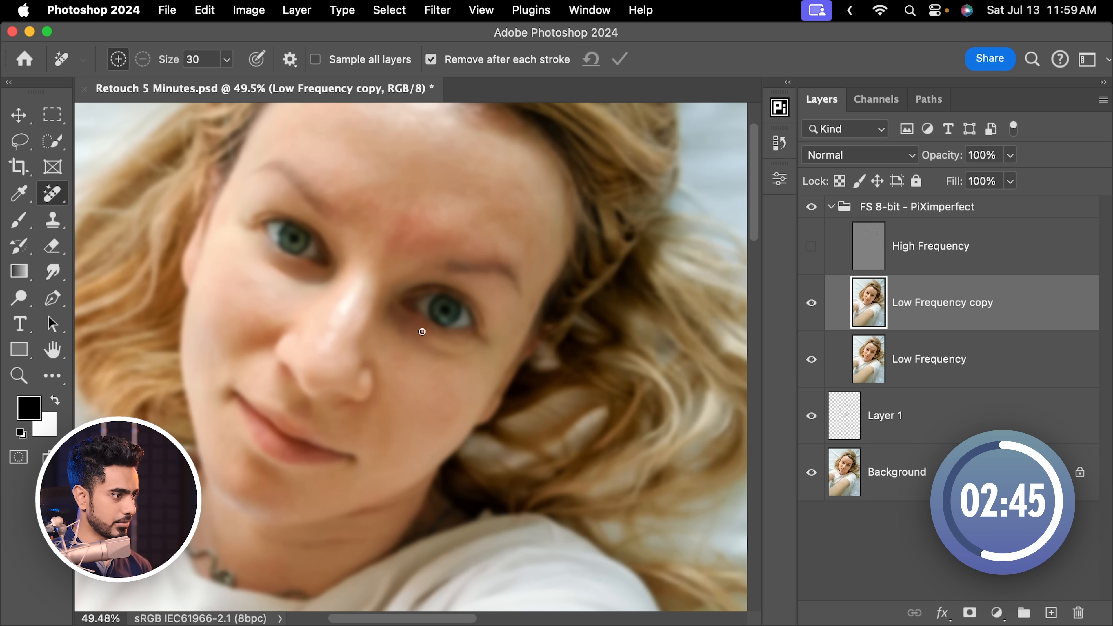
mouse_move(404, 316)
left_mouse_down()
mouse_move(404, 350)
mouse_move(464, 349)
mouse_move(385, 331)
left_mouse_up()
scroll(380, 298, "up", 2)
scroll(380, 298, "left", 2)
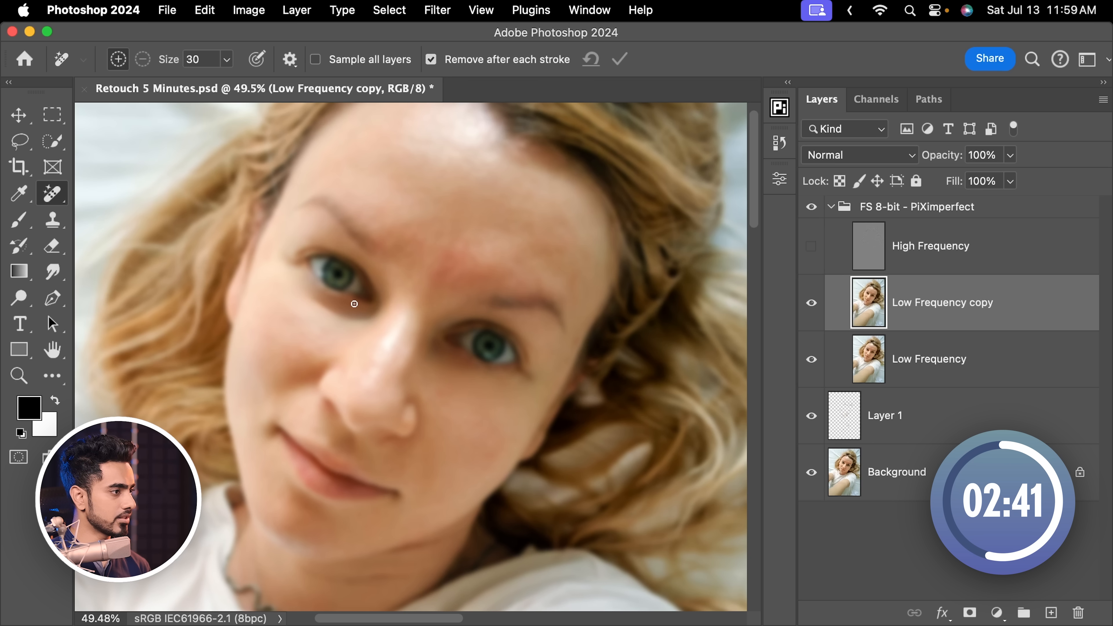
mouse_move(328, 298)
left_mouse_down()
mouse_move(325, 317)
mouse_move(355, 303)
mouse_move(346, 272)
mouse_move(328, 278)
mouse_move(294, 349)
left_mouse_up()
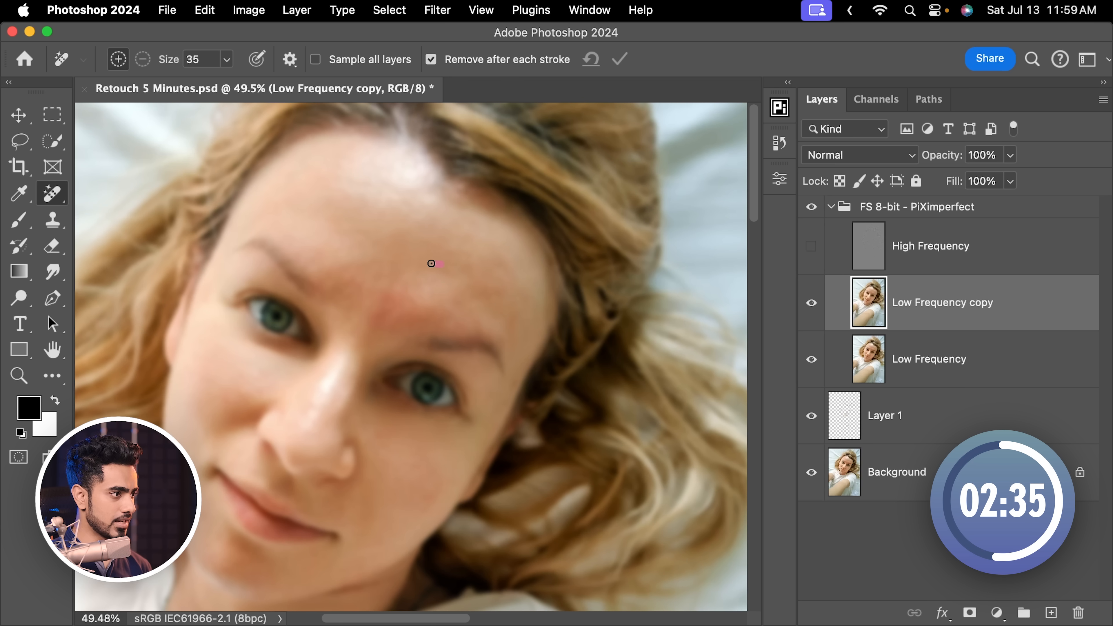
Step: Remove the redness and blotchy tones across the forehead and between the eyebrows with a size 35 Remove brush
left_click_drag(435, 306, 434, 273)
mouse_move(376, 177)
left_mouse_down()
mouse_move(410, 204)
mouse_move(405, 179)
mouse_move(398, 219)
mouse_move(411, 234)
left_mouse_up()
left_click_drag(342, 199, 346, 241)
left_click_drag(335, 284, 328, 261)
mouse_move(290, 219)
left_mouse_down()
mouse_move(308, 238)
mouse_move(294, 220)
left_mouse_up()
mouse_move(424, 281)
left_mouse_down()
mouse_move(386, 263)
mouse_move(447, 266)
mouse_move(434, 305)
mouse_move(446, 317)
left_mouse_up()
mouse_move(351, 303)
left_mouse_down()
mouse_move(393, 271)
mouse_move(323, 290)
left_mouse_up()
mouse_move(356, 239)
left_mouse_down()
mouse_move(343, 260)
mouse_move(359, 241)
mouse_move(300, 240)
left_mouse_up()
left_click_drag(444, 236, 399, 237)
Step: Smooth the uneven patches just above the eyebrow on the image's right side with the Remove tool
scroll(403, 316, "up", 3)
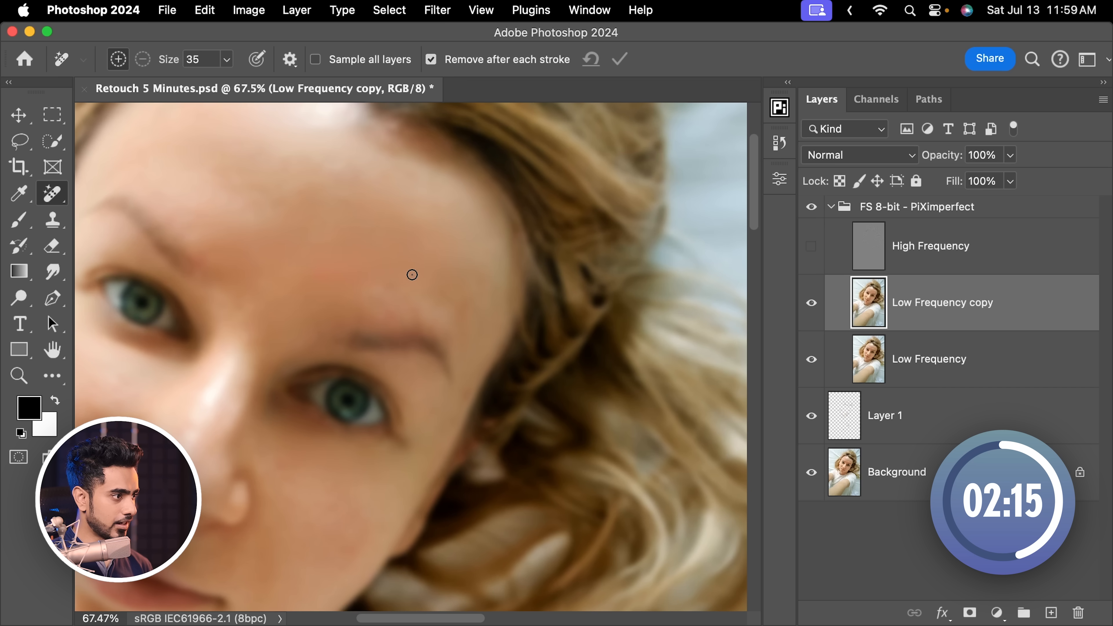
left_click_drag(406, 292, 378, 305)
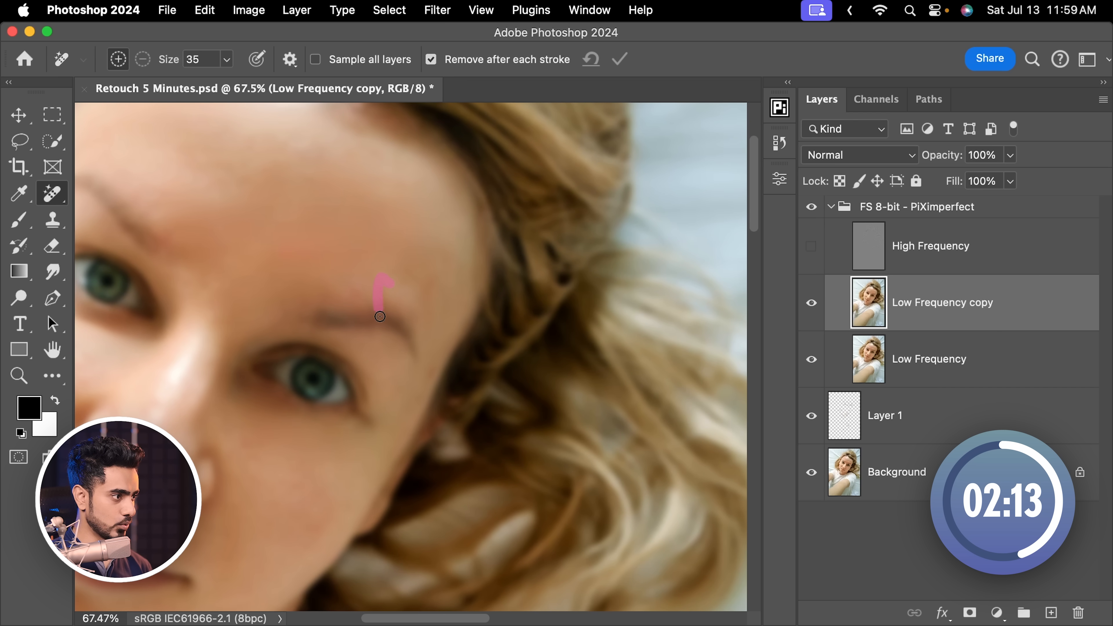
left_click_drag(320, 278, 352, 285)
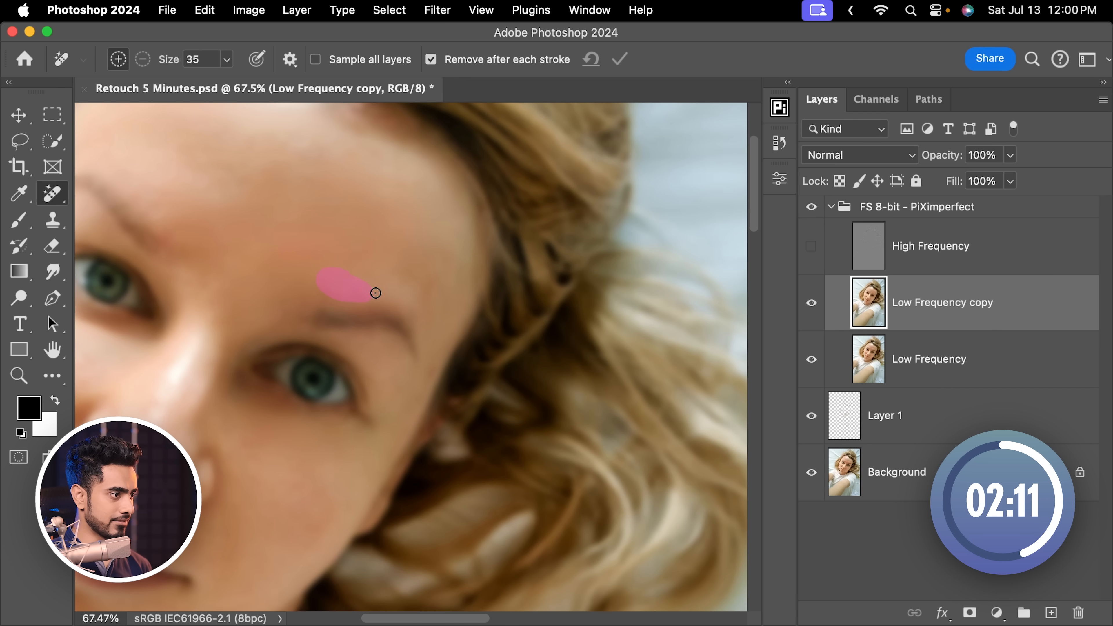
left_click_drag(431, 274, 442, 293)
Step: Smooth the uneven tones on the cheek below the eye on the image's right side with the Remove tool
scroll(442, 294, "down", 5)
scroll(442, 294, "left", 5)
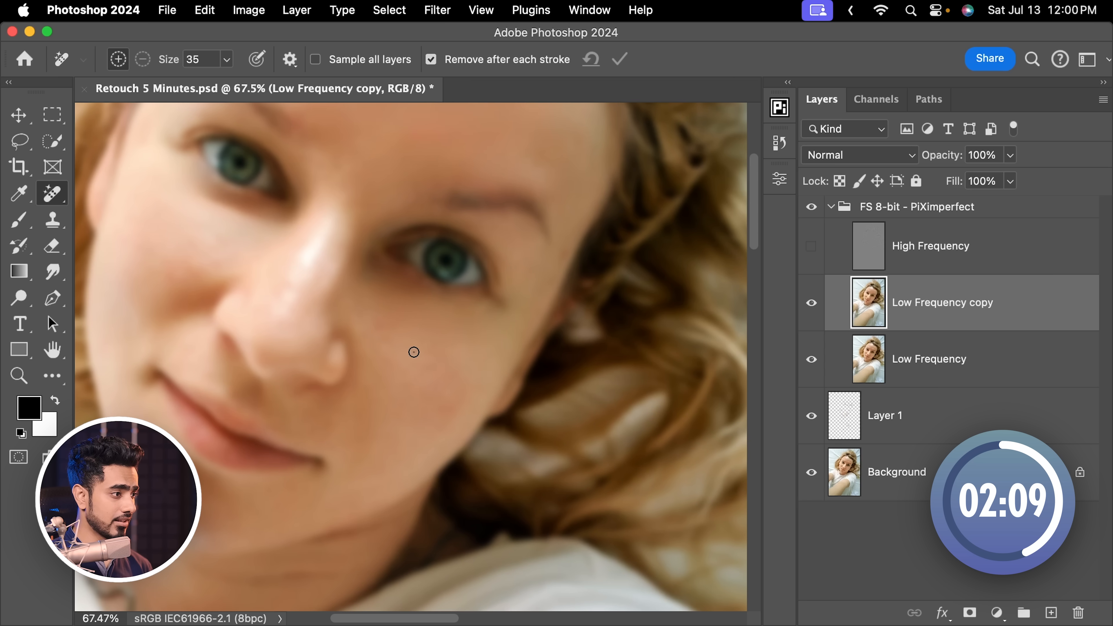
mouse_move(446, 342)
left_mouse_down()
mouse_move(450, 363)
mouse_move(481, 333)
mouse_move(467, 355)
mouse_move(490, 367)
left_mouse_up()
scroll(456, 354, "down", 3)
scroll(456, 355, "left", 2)
scroll(435, 378, "down", 1)
scroll(434, 378, "left", 3)
scroll(336, 291, "up", 4)
scroll(271, 269, "left", 1)
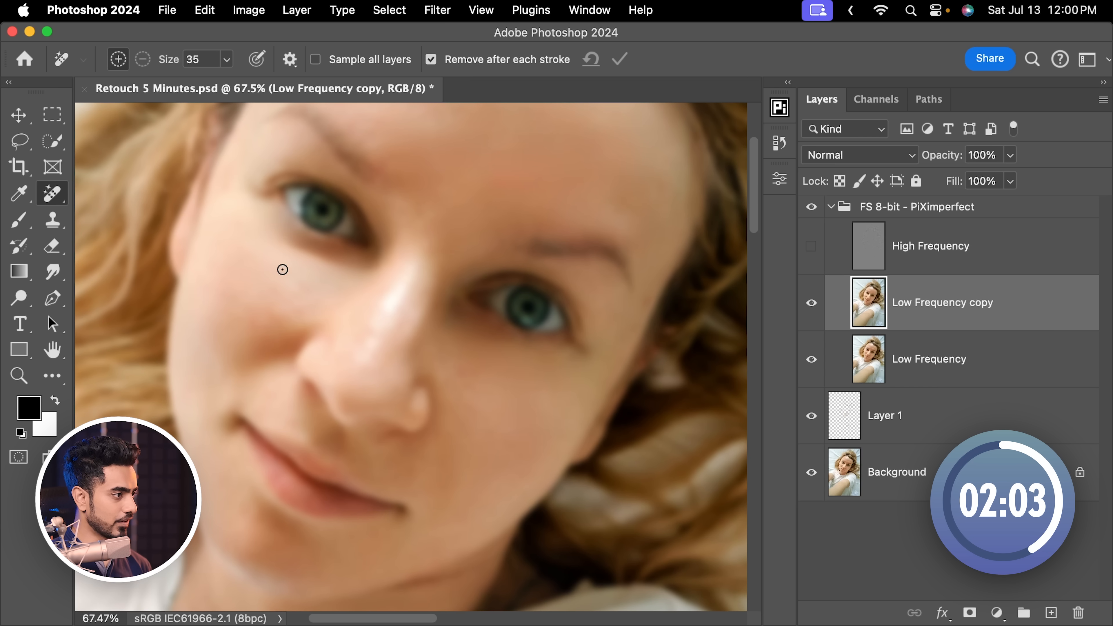
Step: Remove uneven tones beside the nose and on the cheek and temple on the image's left side
mouse_move(383, 312)
left_mouse_down()
mouse_move(367, 331)
mouse_move(388, 316)
mouse_move(327, 325)
mouse_move(342, 335)
mouse_move(353, 323)
mouse_move(392, 348)
mouse_move(338, 345)
left_mouse_up()
scroll(319, 311, "up", 2)
scroll(318, 310, "left", 2)
scroll(338, 318, "left", 2)
scroll(371, 320, "up", 2)
scroll(371, 320, "left", 2)
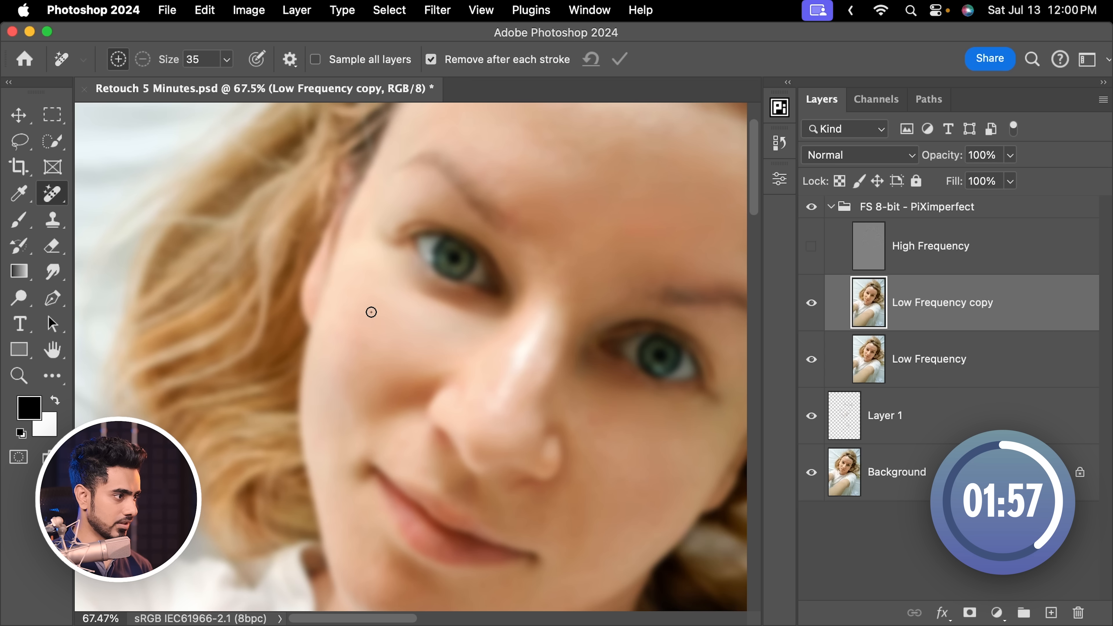
left_click_drag(374, 295, 380, 304)
left_click_drag(370, 215, 370, 212)
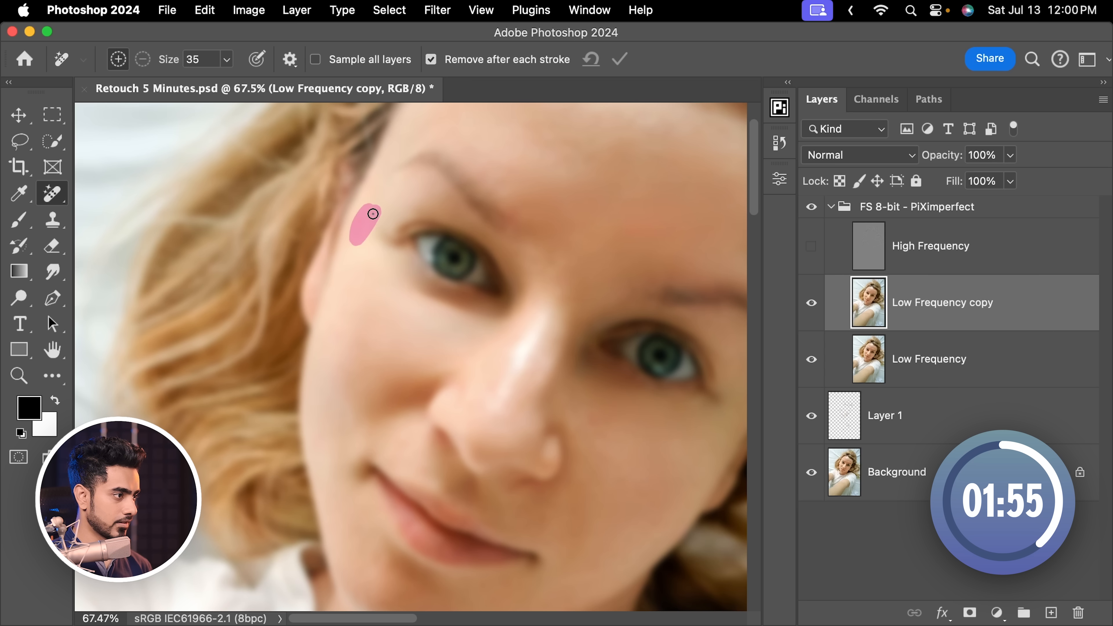
Step: Paint over the uneven tones around the nose and between the nose and the upper lip with the Remove tool
scroll(390, 365, "down", 3)
scroll(390, 365, "right", 1)
mouse_move(503, 208)
left_mouse_down()
mouse_move(498, 222)
mouse_move(550, 241)
mouse_move(550, 282)
mouse_move(583, 276)
left_mouse_up()
scroll(495, 274, "down", 3)
scroll(495, 274, "right", 1)
scroll(452, 277, "down", 2)
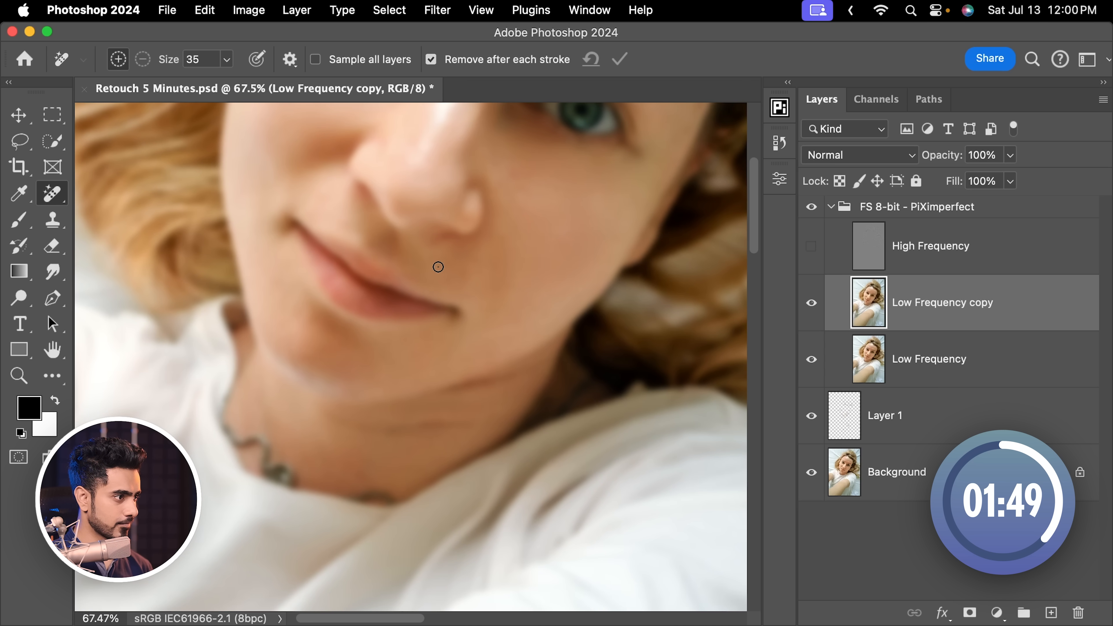
left_click_drag(459, 246, 441, 278)
left_click_drag(485, 237, 485, 237)
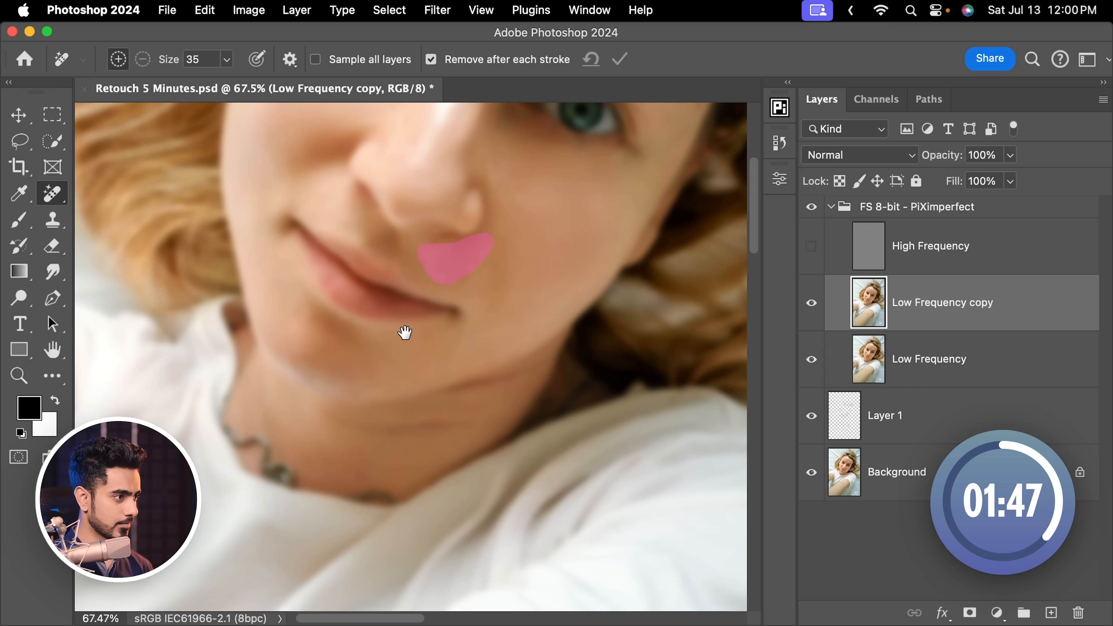
Step: Blend the patchy tones on the lower cheek and around the chin with Remove tool strokes
scroll(416, 307, "down", 3)
mouse_move(529, 270)
left_mouse_down()
mouse_move(557, 260)
mouse_move(554, 226)
mouse_move(540, 223)
mouse_move(516, 306)
mouse_move(581, 261)
mouse_move(516, 308)
mouse_move(539, 298)
left_mouse_up()
scroll(548, 285, "up", 2)
left_click_drag(448, 263, 475, 386)
left_click_drag(385, 315, 336, 383)
mouse_move(456, 236)
left_mouse_down()
mouse_move(443, 187)
mouse_move(435, 234)
left_mouse_up()
mouse_move(462, 262)
left_mouse_down()
mouse_move(474, 233)
mouse_move(456, 259)
left_mouse_up()
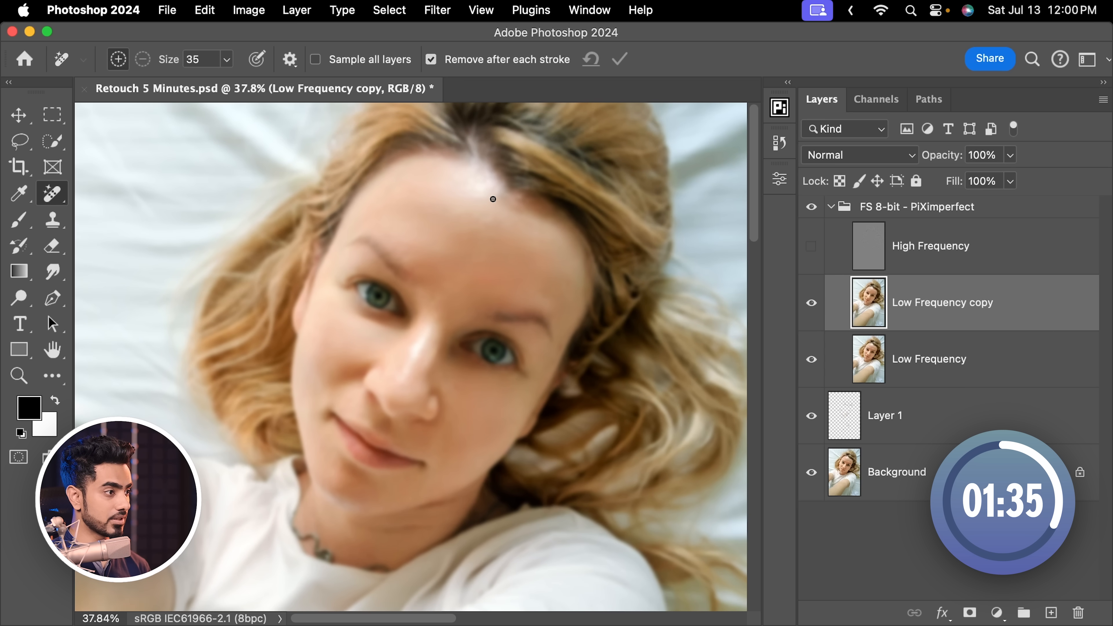
Step: Even out the remaining patches on the forehead, beside the nose and near the corner of the mouth
left_click_drag(490, 212, 481, 221)
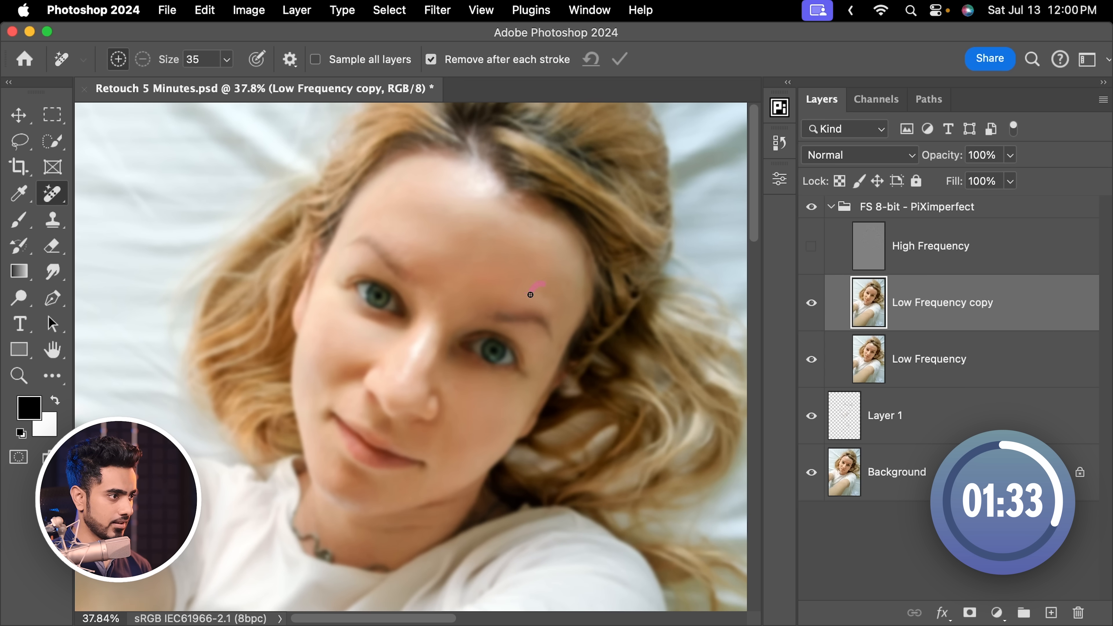
left_click_drag(582, 268, 577, 275)
scroll(504, 323, "down", 3)
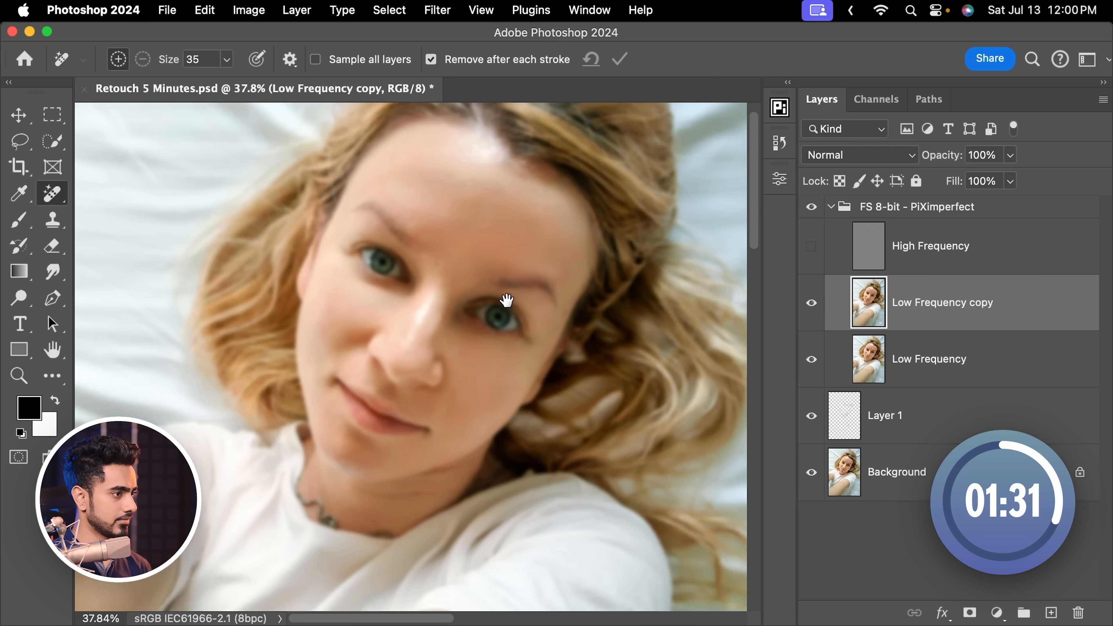
left_click_drag(456, 309, 456, 332)
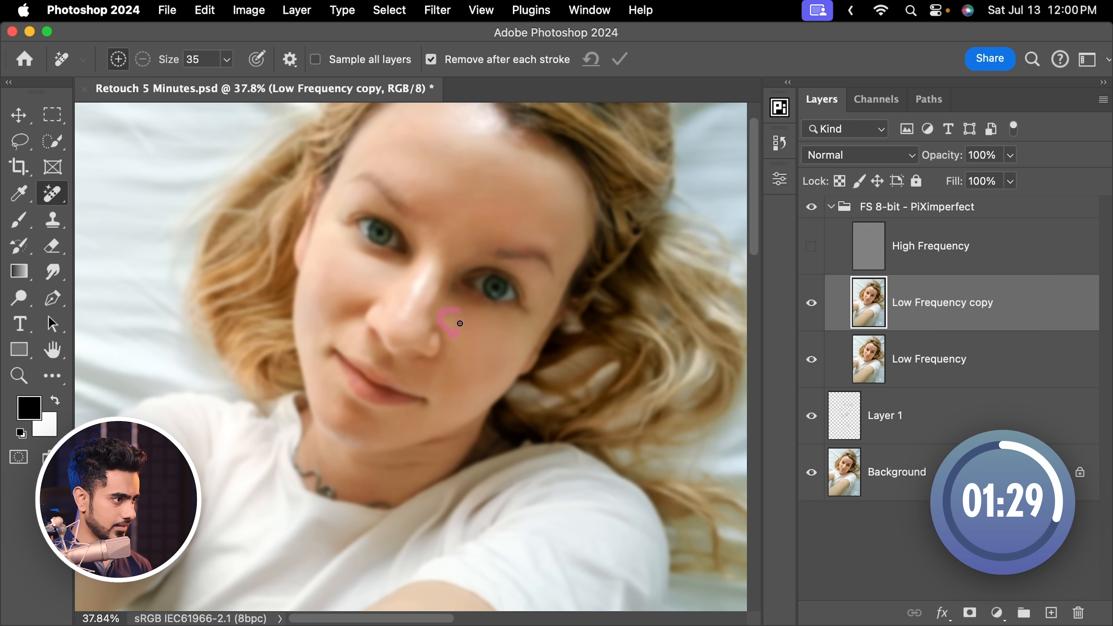
scroll(469, 385, "down", 1)
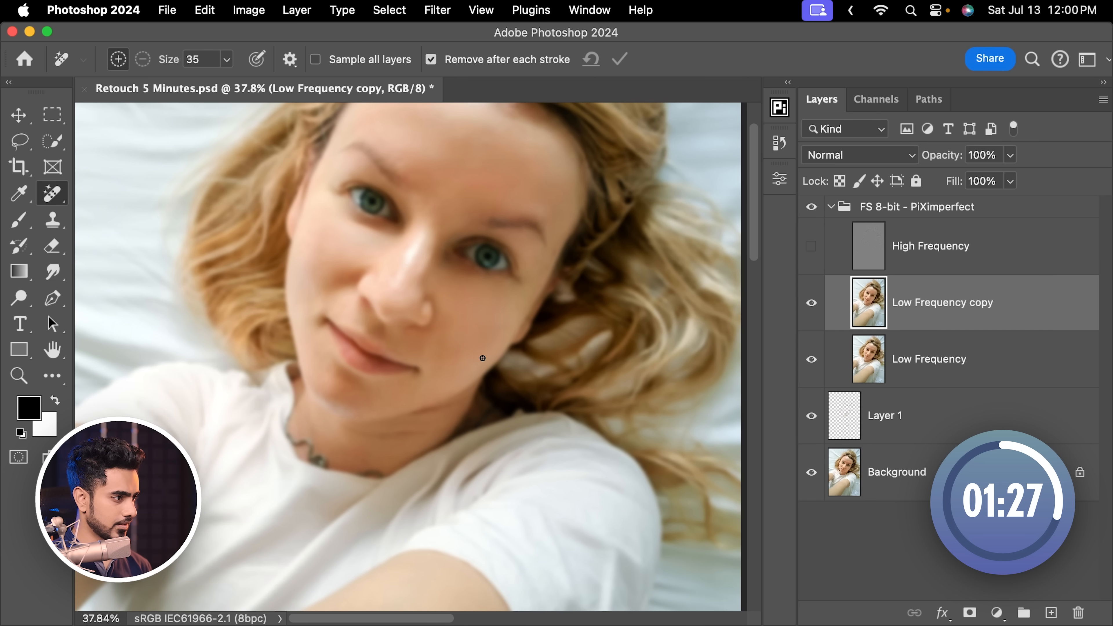
left_click_drag(433, 338, 422, 351)
scroll(402, 340, "down", 2)
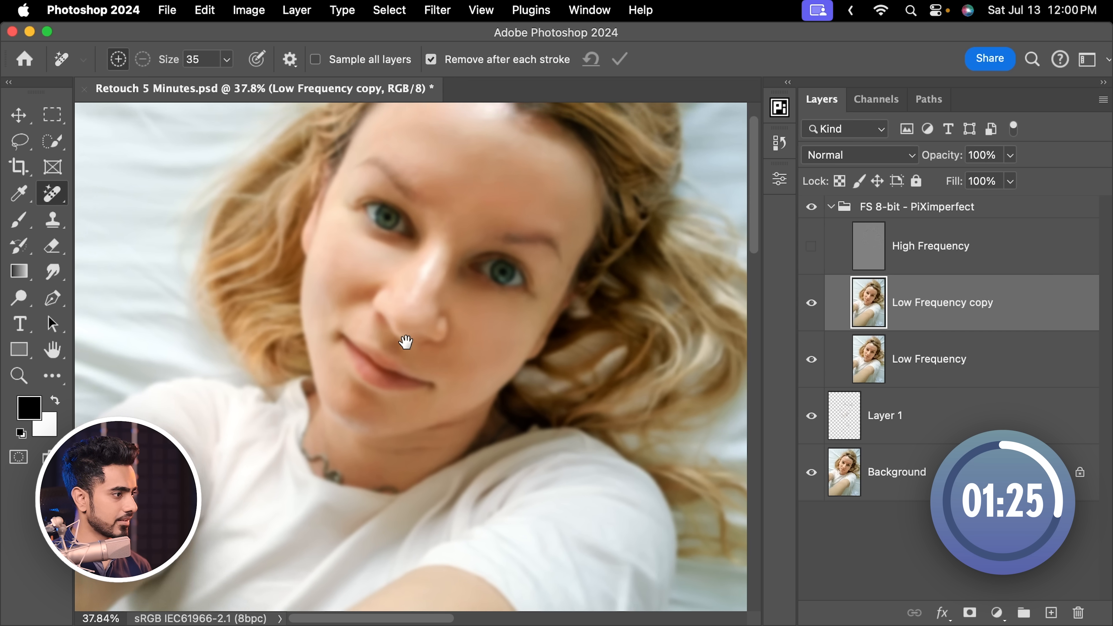
Step: Smooth the cheek on the image's left side and the shadow beside the nose with the Remove tool
scroll(330, 405, "up", 2)
mouse_move(334, 365)
left_mouse_down()
mouse_move(347, 323)
mouse_move(316, 346)
mouse_move(332, 312)
left_mouse_up()
scroll(346, 290, "up", 3)
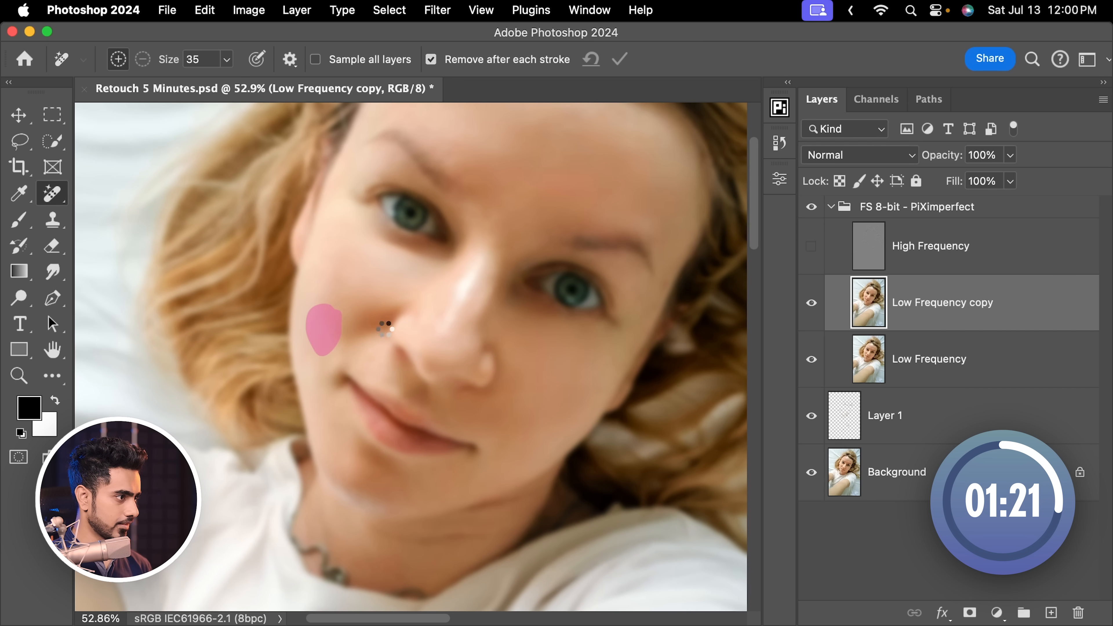
left_click_drag(396, 322, 382, 328)
left_click_drag(377, 253, 347, 272)
left_click_drag(286, 341, 317, 327)
mouse_move(331, 288)
left_mouse_down()
mouse_move(311, 323)
mouse_move(343, 296)
left_mouse_up()
Step: Smooth the leftover tonal transitions along the forehead's hairline and across its centre with the Remove tool
mouse_move(473, 264)
left_mouse_down()
mouse_move(396, 273)
mouse_move(362, 306)
left_mouse_up()
mouse_move(446, 228)
left_mouse_down()
mouse_move(430, 269)
mouse_move(316, 262)
left_mouse_up()
left_click_drag(288, 170, 292, 174)
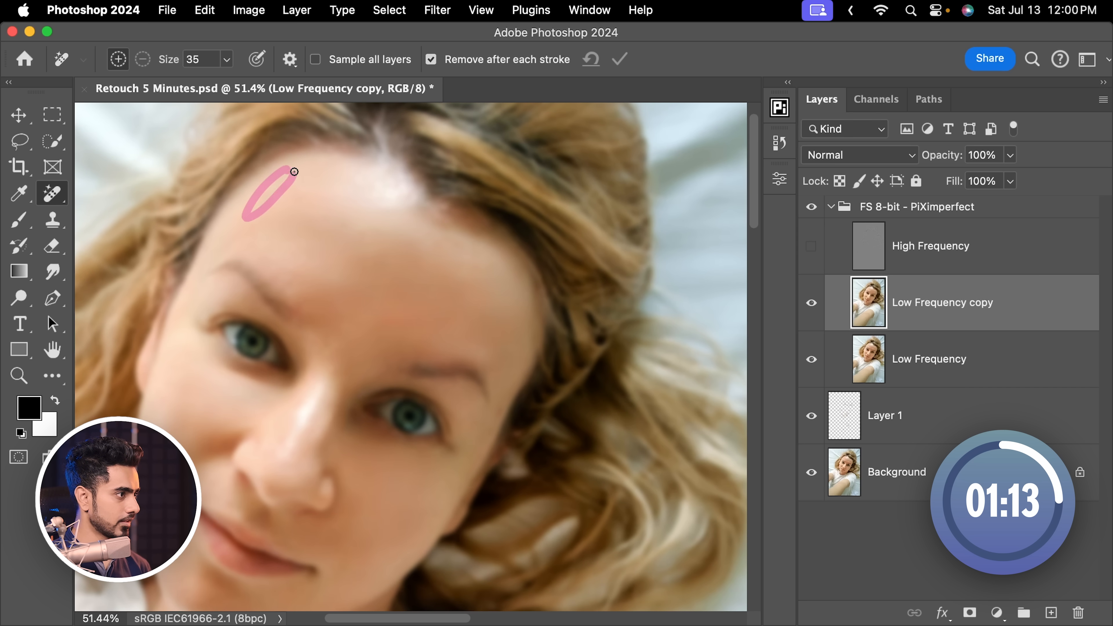
left_click_drag(379, 249, 354, 253)
left_click_drag(362, 291, 402, 187)
left_click_drag(377, 315, 437, 216)
mouse_move(469, 283)
left_mouse_down()
mouse_move(484, 280)
mouse_move(458, 291)
left_mouse_up()
Step: Toggle the Low Frequency copy's visibility to compare the skin before and after smoothing
scroll(451, 275, "up", 2)
scroll(473, 302, "up", 2)
left_click(811, 303)
left_click(813, 304)
left_click(812, 303)
left_click(812, 303)
Step: Remove further uneven tones on the face and around the chin with the Remove tool
left_click_drag(361, 339, 385, 266)
mouse_move(381, 400)
left_mouse_down()
mouse_move(456, 366)
mouse_move(415, 369)
mouse_move(402, 378)
mouse_move(463, 382)
left_mouse_up()
scroll(444, 364, "down", 2)
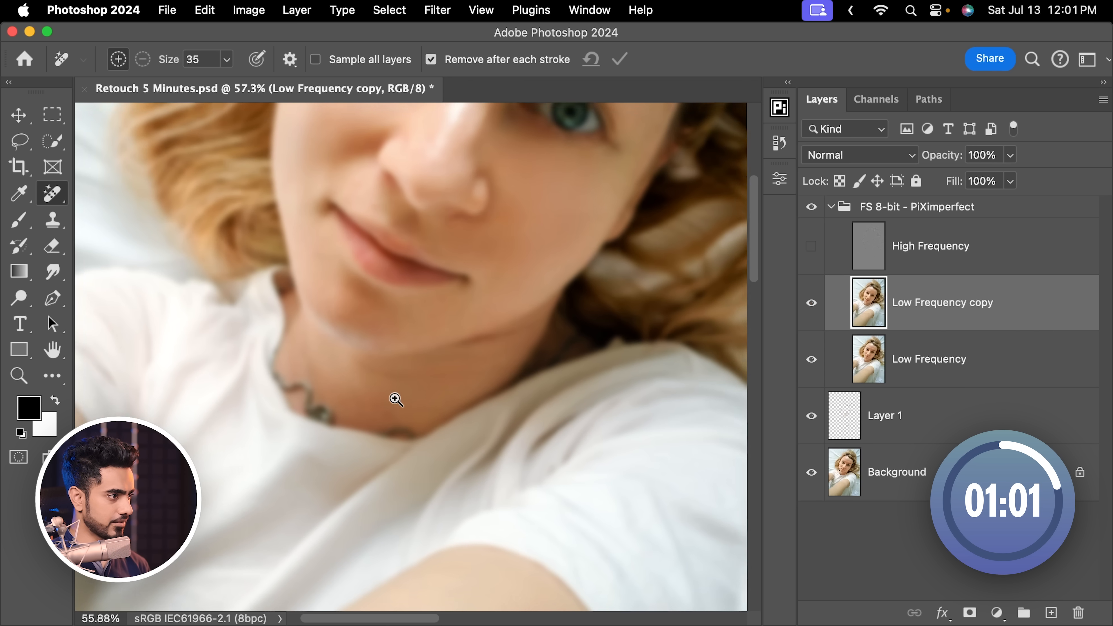
Step: Smooth the creases and uneven tones on both arms with Remove tool strokes
scroll(397, 398, "down", 5)
scroll(406, 377, "up", 1)
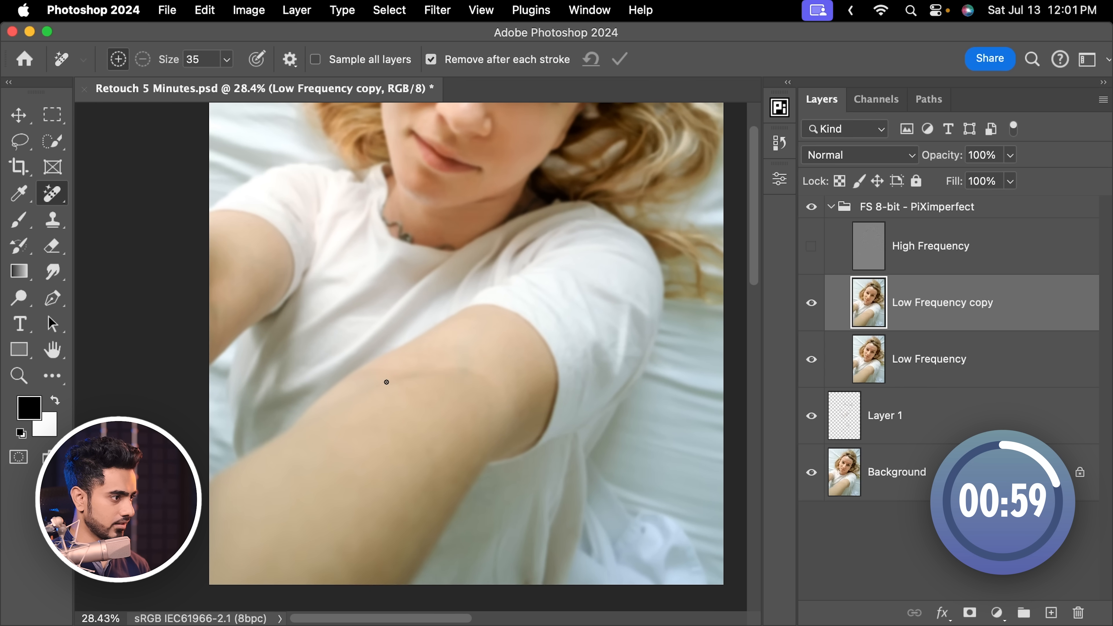
left_click_drag(332, 402, 386, 380)
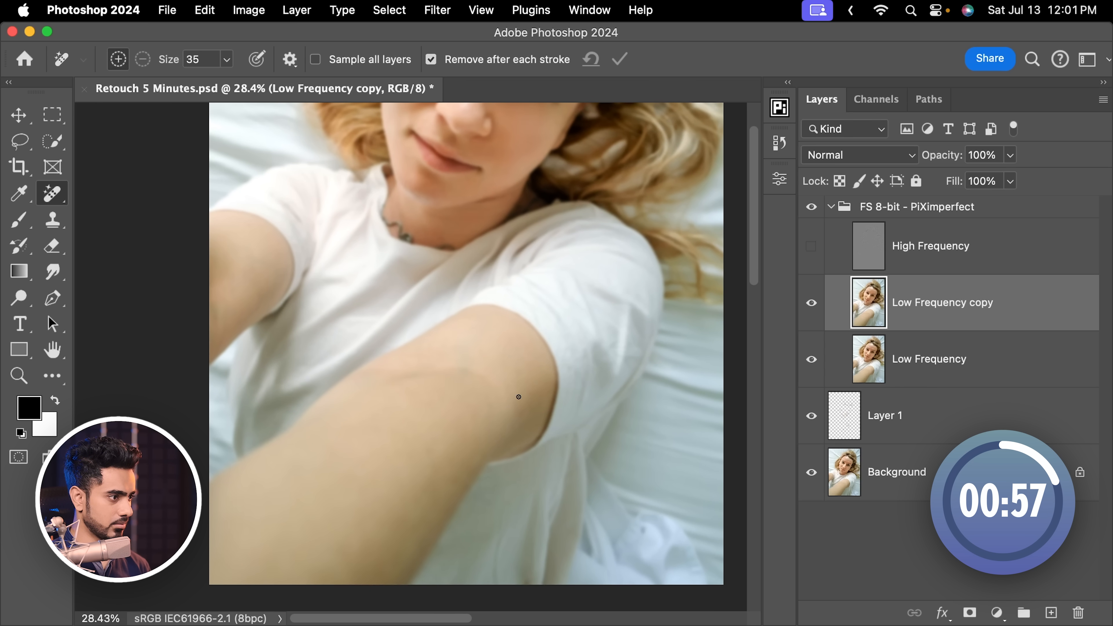
mouse_move(470, 411)
left_mouse_down()
mouse_move(466, 451)
mouse_move(473, 412)
left_mouse_up()
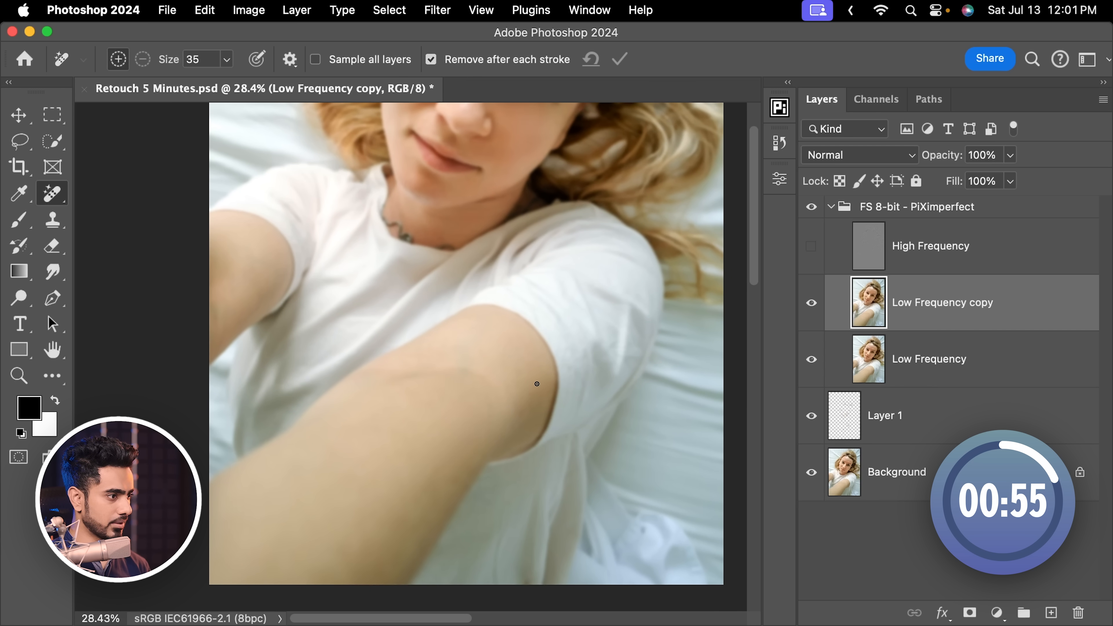
scroll(390, 318, "up", 5)
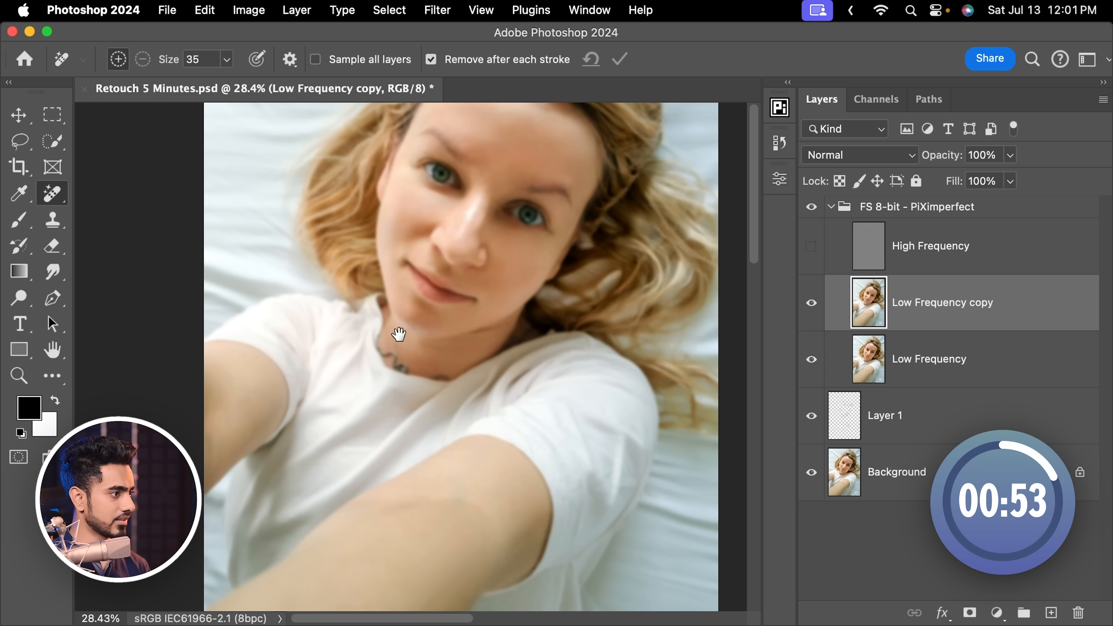
mouse_move(260, 383)
left_mouse_down()
mouse_move(272, 411)
mouse_move(263, 385)
left_mouse_up()
Step: Even out the upper forehead, then show the High Frequency layer and duplicate it
scroll(317, 367, "up", 4)
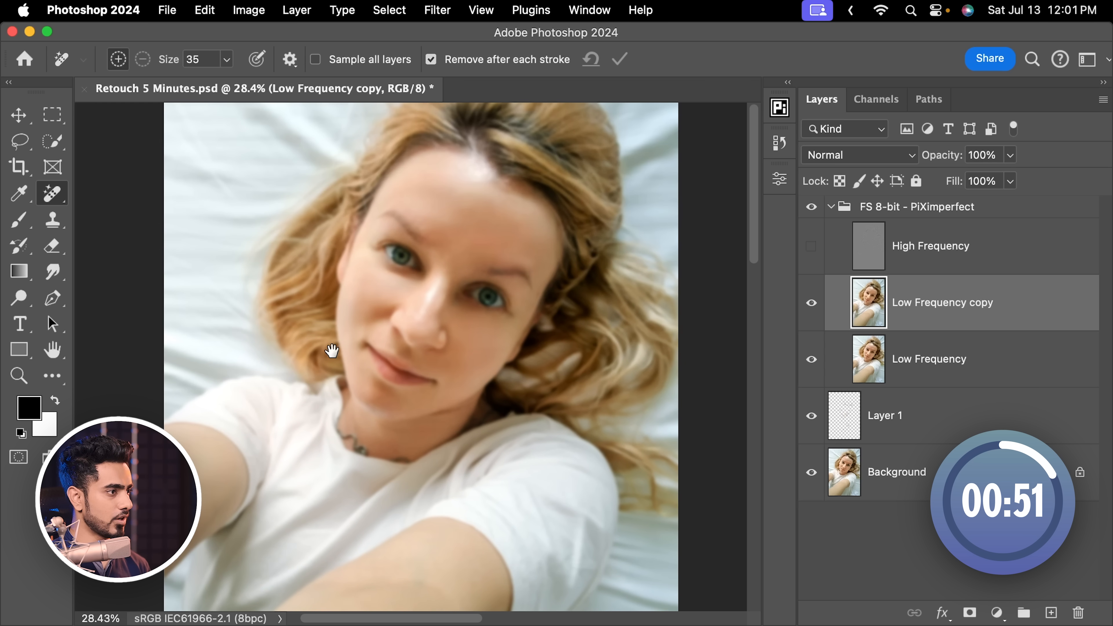
mouse_move(477, 205)
left_mouse_down()
mouse_move(514, 232)
mouse_move(511, 246)
left_mouse_up()
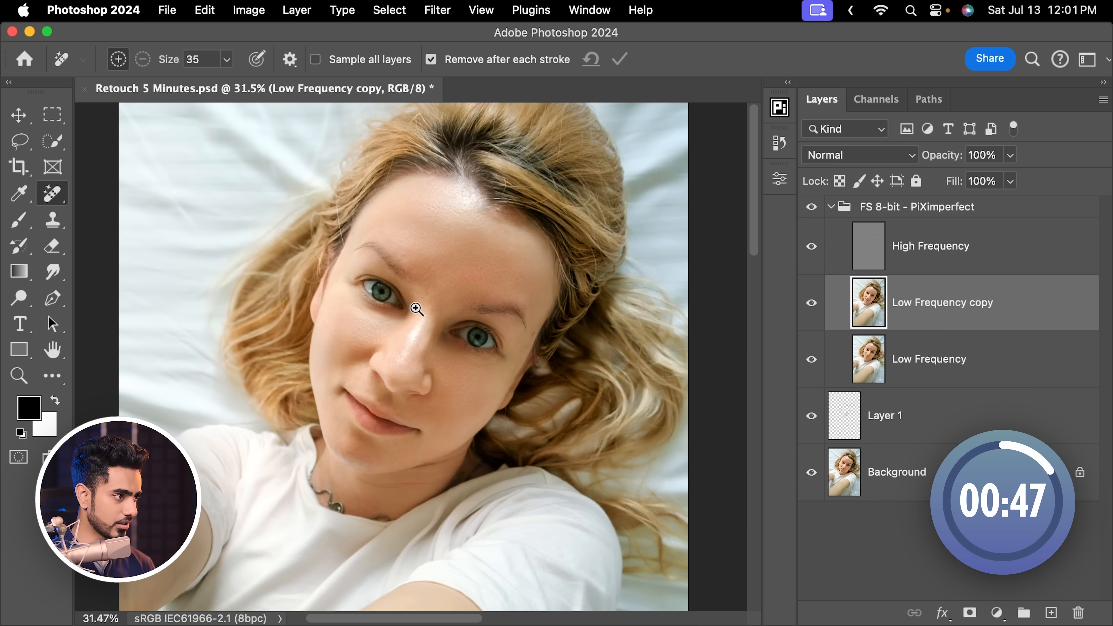
left_click(811, 247)
left_click(932, 259)
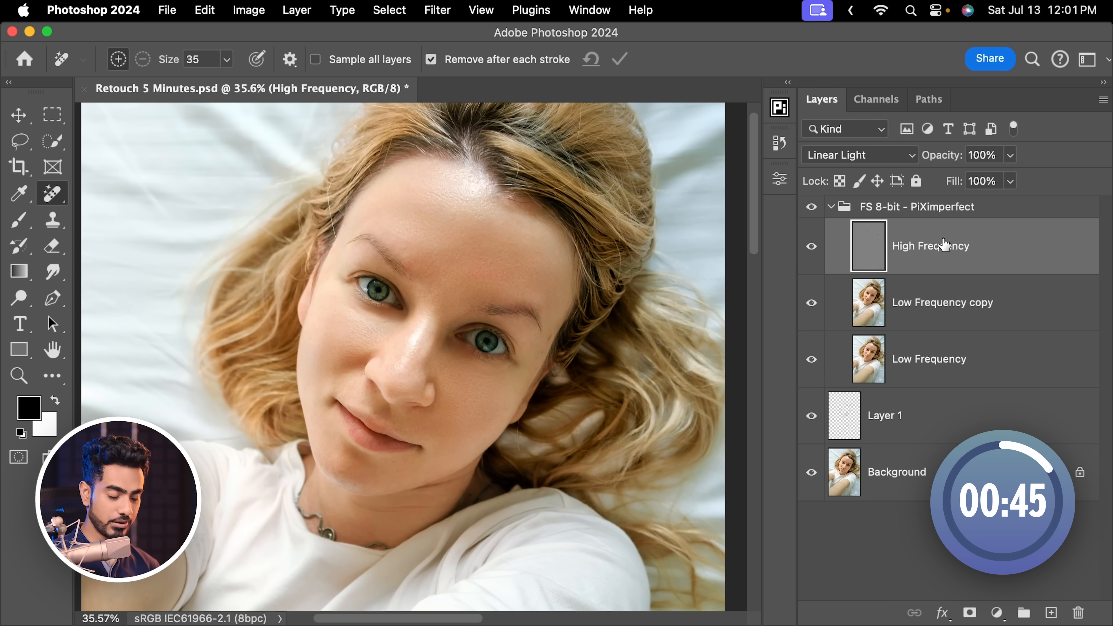
key("super+j")
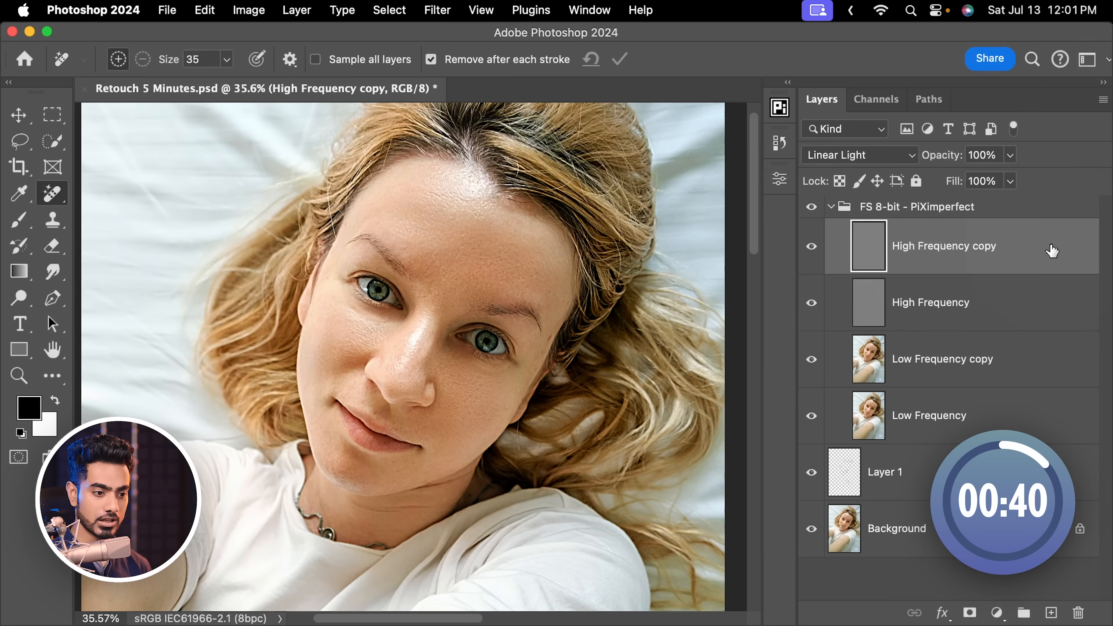
Step: Open the High Frequency copy's blending options and adjust its Blend If range for the underlying layer
double_click(1057, 251)
left_click_drag(636, 143, 781, 90)
left_click_drag(788, 490, 963, 491)
left_click_drag(845, 113, 565, 112)
left_click(925, 153)
Step: Set the High Frequency copy layer's opacity to 60%
key("j")
left_click(989, 156)
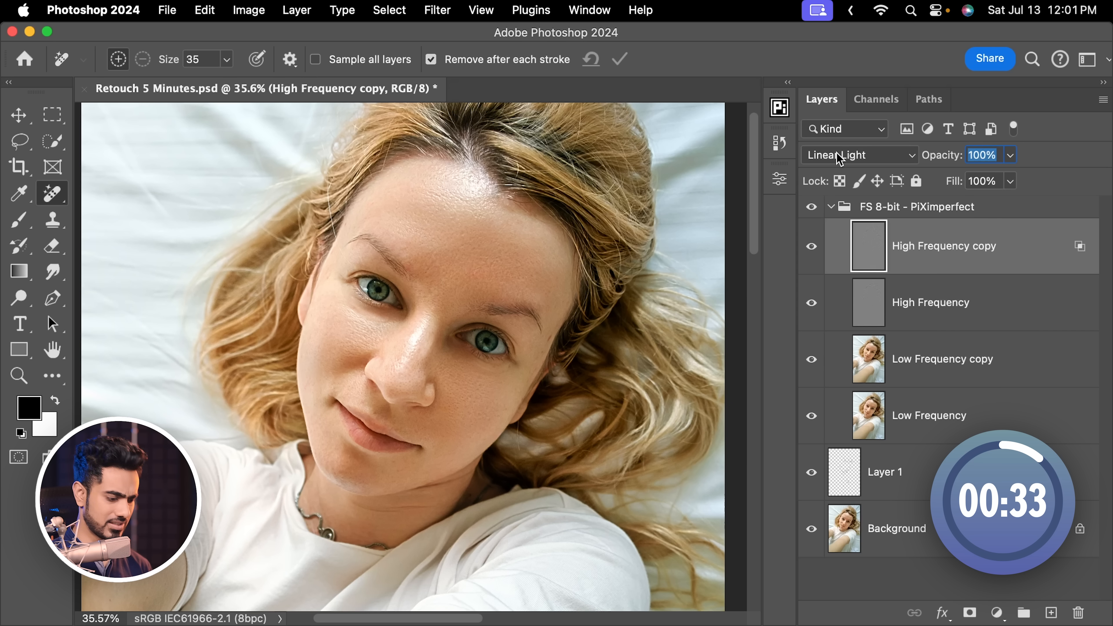
type("60")
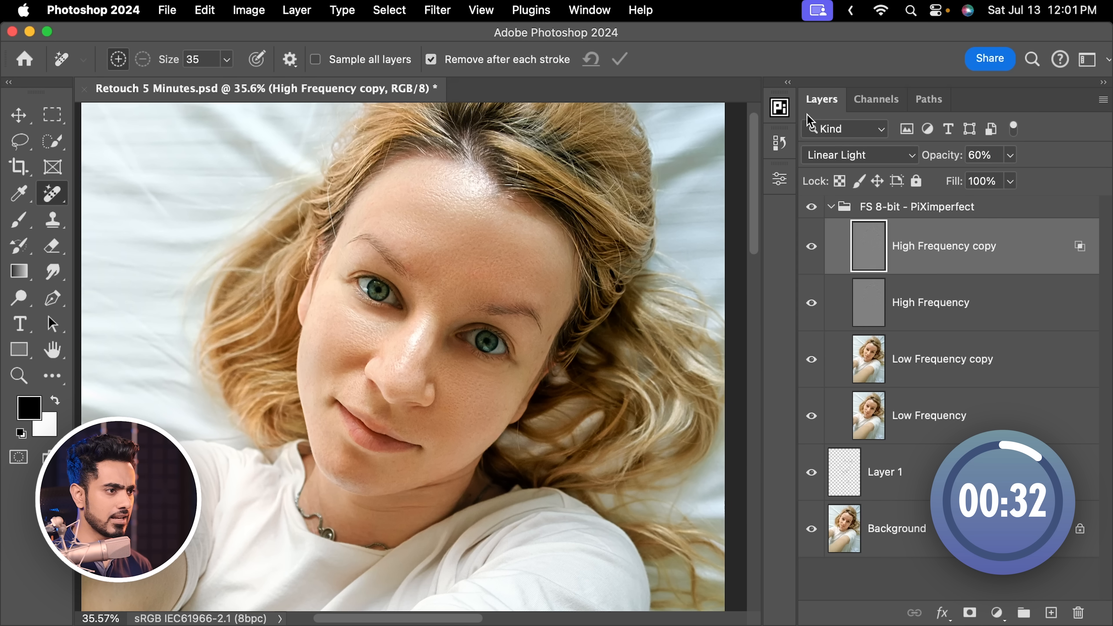
Step: Collapse the FS 8-bit - PiXimperfect group and add a Curves adjustment layer above it
left_click(830, 206)
left_click(996, 612)
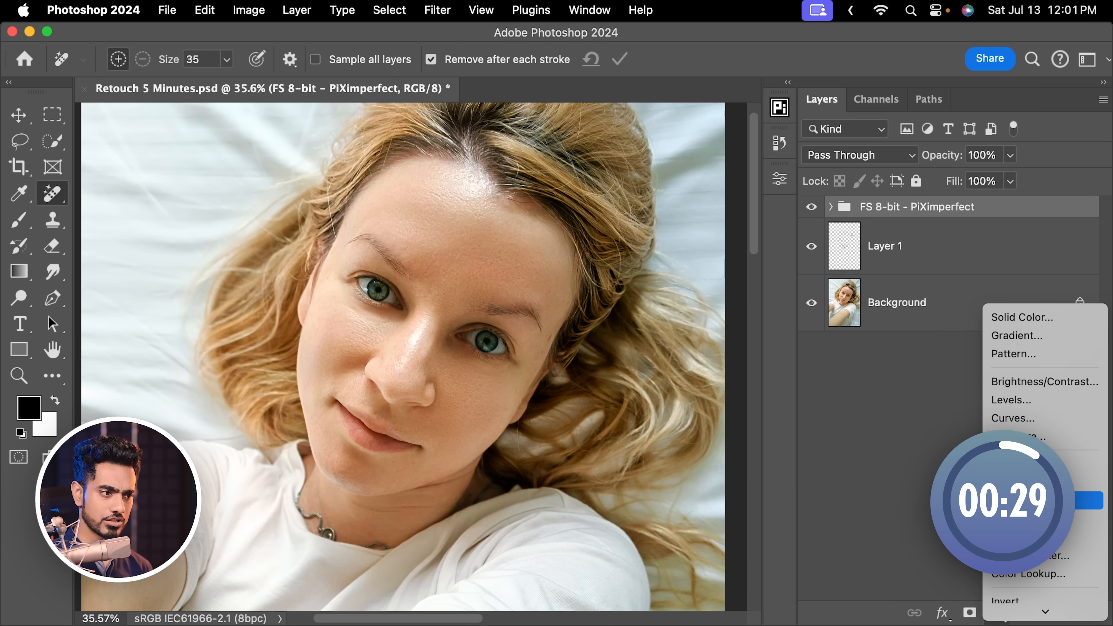
left_click(1012, 418)
scroll(452, 401, "up", 3)
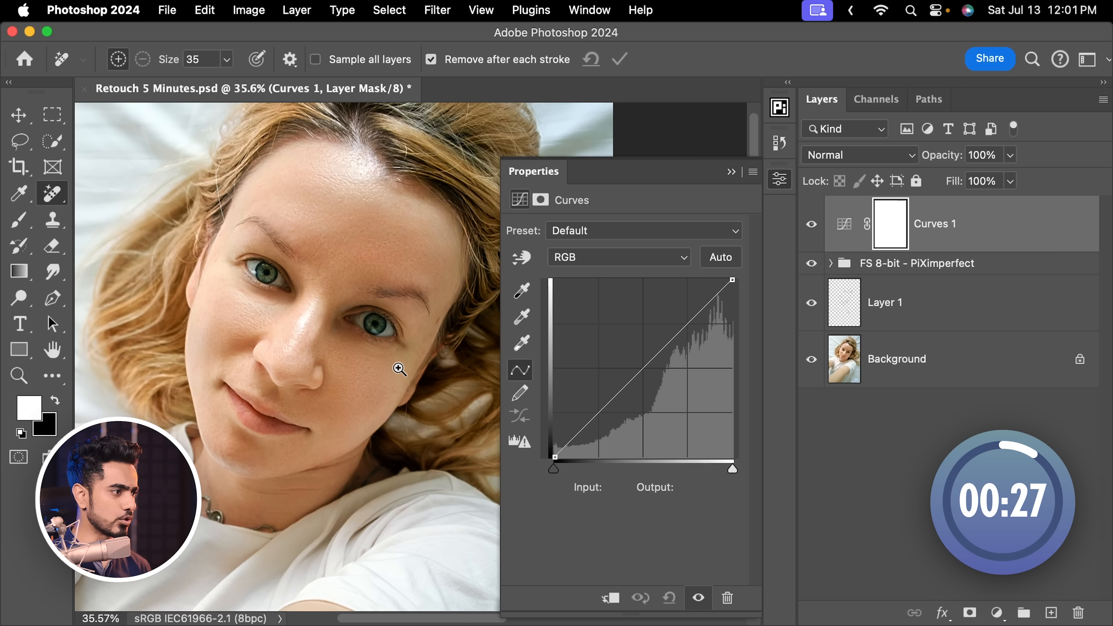
Step: Sample the cheek on the Curves green channel and lower that point slightly to input 138, output 136
left_click(605, 257)
left_click(598, 294)
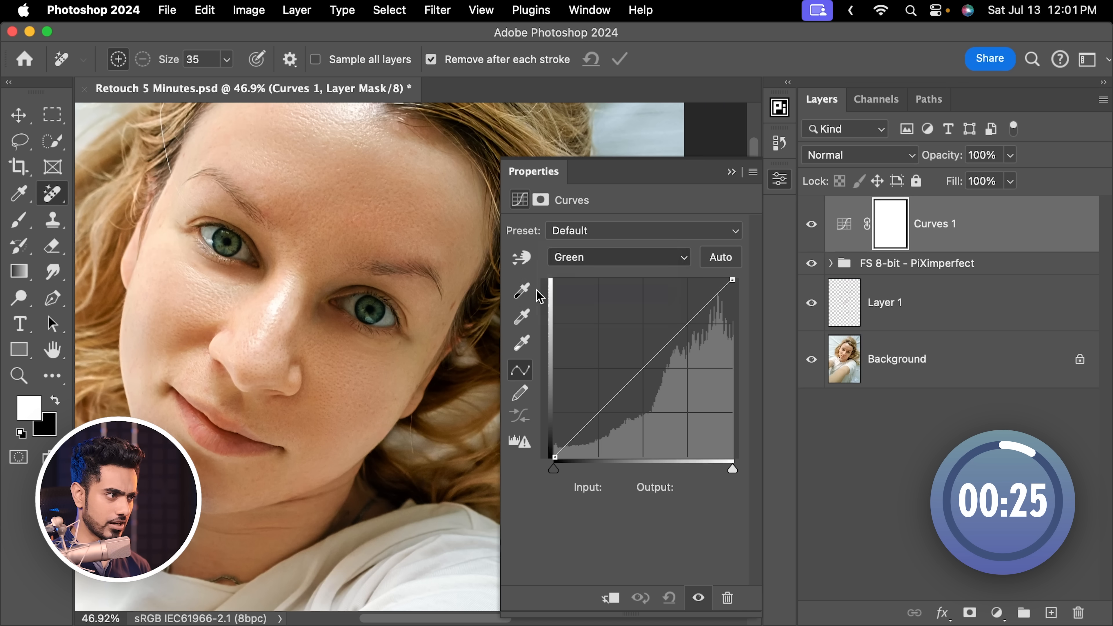
left_click(521, 257)
scroll(396, 403, "down", 2)
left_click(410, 327)
left_click_drag(407, 328, 407, 329)
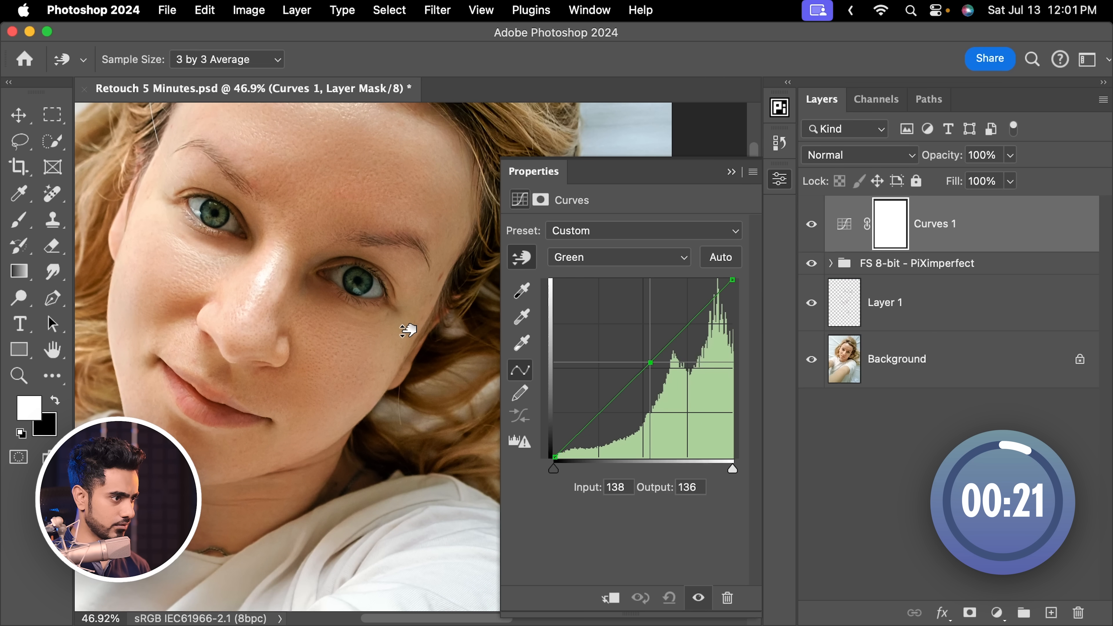
left_click(731, 172)
key("super+0")
Step: Add a Hue/Saturation adjustment layer above the Curves layer and sample the cheek to target the Yellows range
left_click(996, 612)
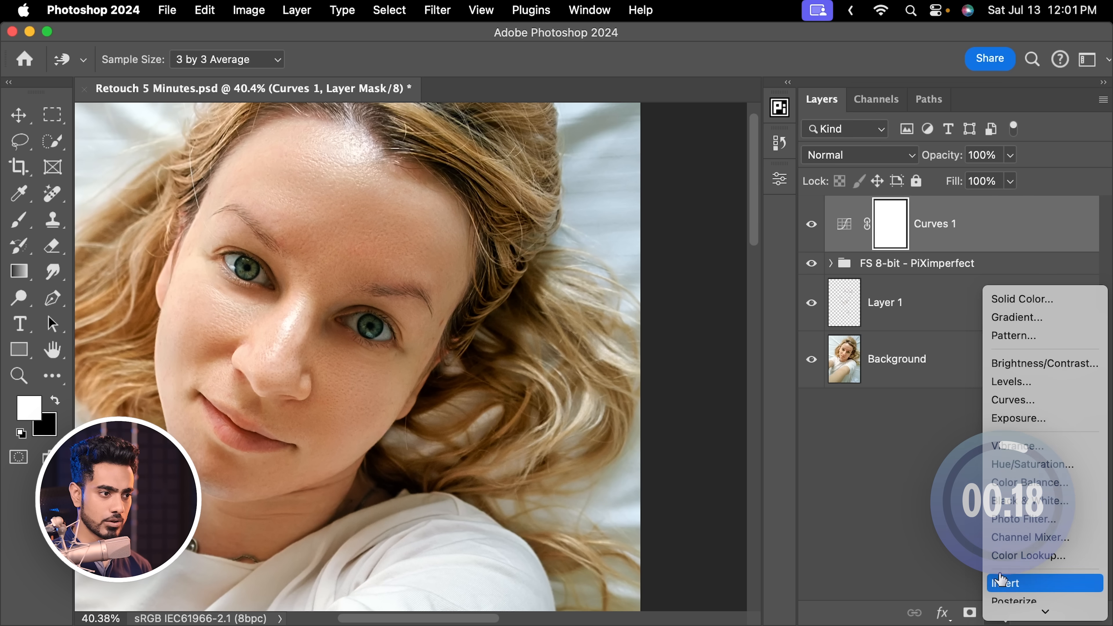
left_click(1021, 464)
left_click_drag(490, 285, 381, 288)
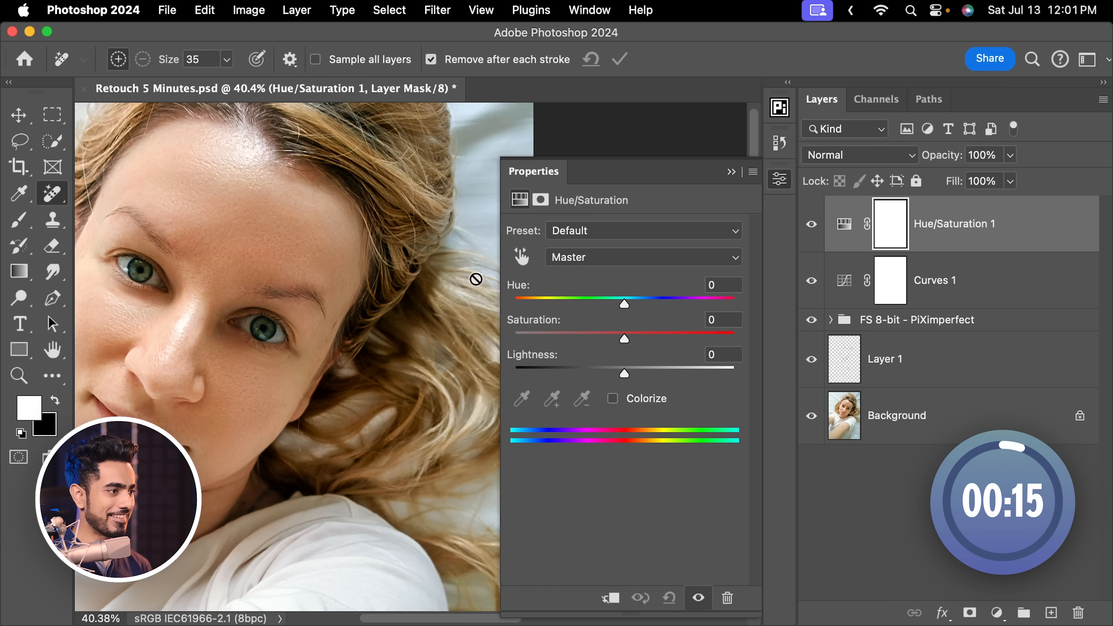
left_click(519, 260)
left_click(305, 366)
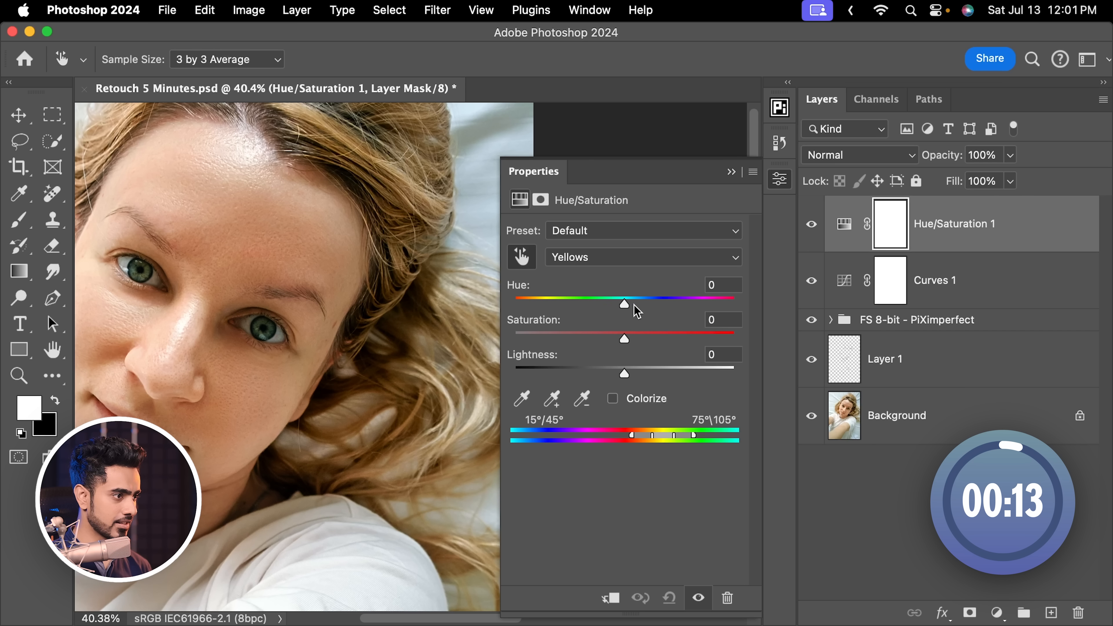
Step: Set the Yellows hue to -4 and compare the retouched portrait with the original Background layer
mouse_move(624, 303)
left_mouse_down()
mouse_move(634, 306)
mouse_move(620, 305)
left_mouse_up()
left_click_drag(311, 316, 233, 316)
left_click_drag(233, 317, 333, 313)
mouse_move(332, 313)
left_mouse_down()
mouse_move(289, 313)
mouse_move(307, 257)
mouse_move(333, 247)
mouse_move(337, 292)
left_mouse_up()
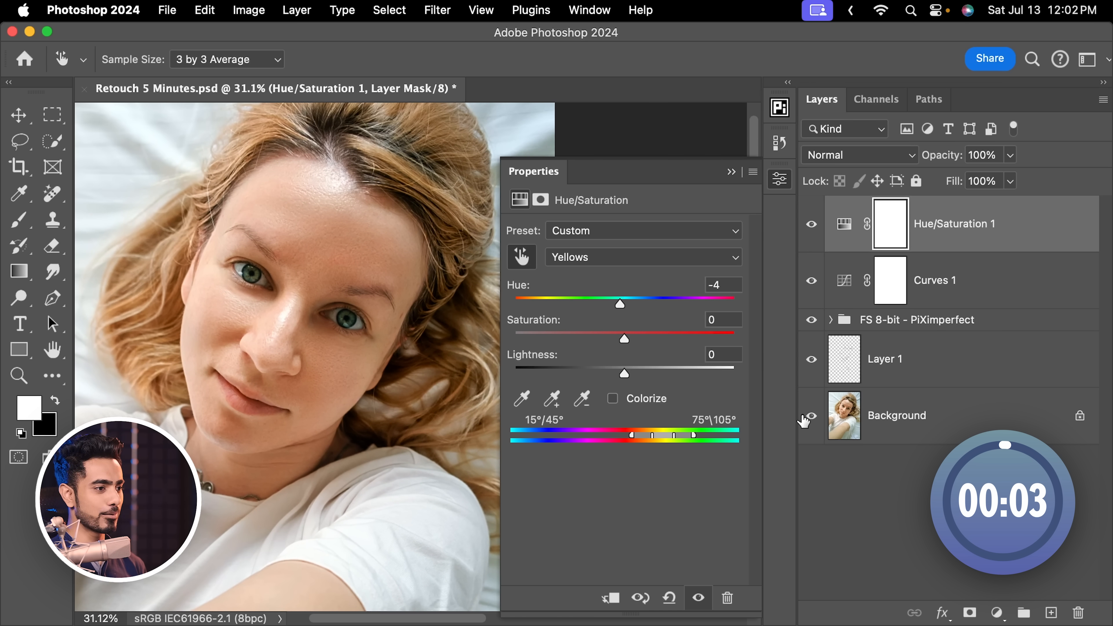
left_click(811, 421, "alt")
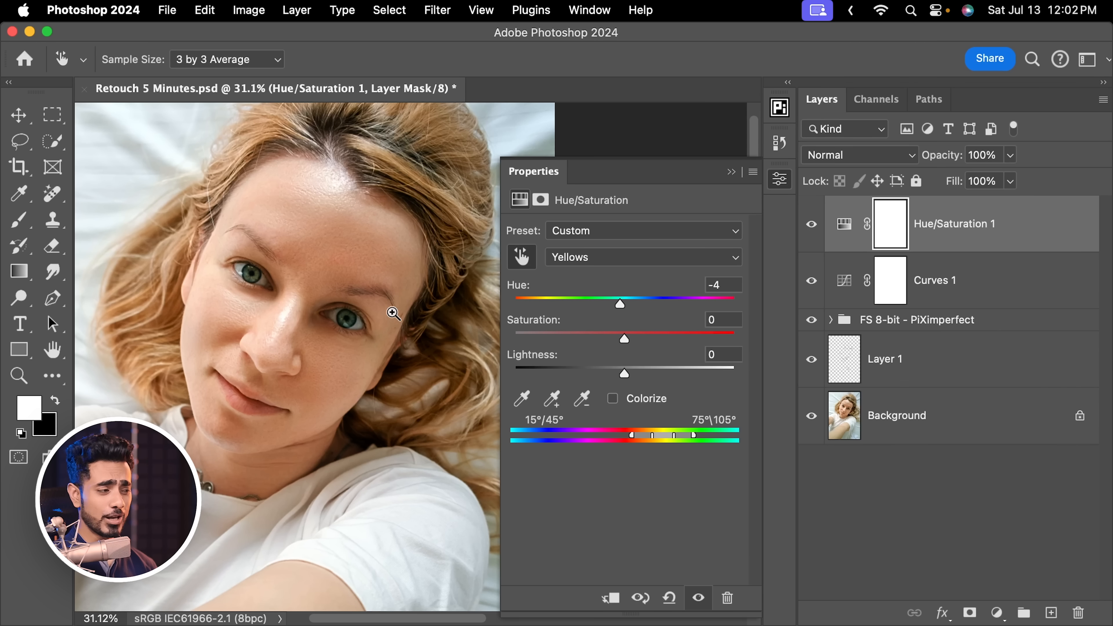
Step: Push the Yellows hue to +180 and the saturation to maximum, and narrow the colour range to 23°/39° and 68°\82°
left_click_drag(375, 314, 414, 313)
left_click_drag(443, 315, 423, 287)
left_click_drag(621, 303, 775, 304)
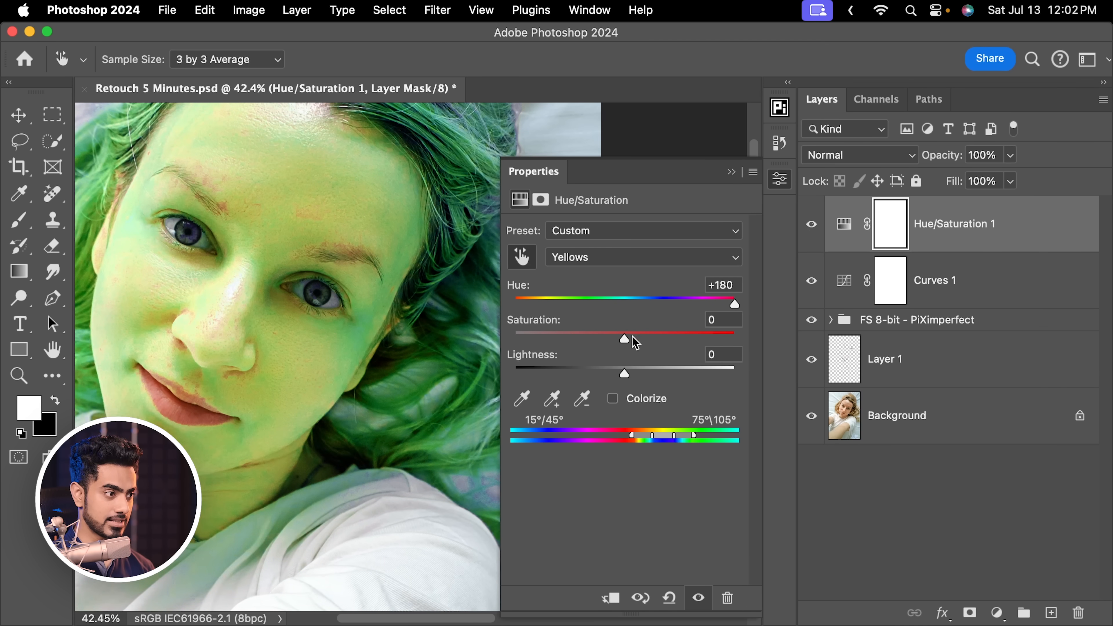
left_click_drag(624, 339, 776, 337)
mouse_move(642, 437)
left_mouse_down()
mouse_move(700, 444)
mouse_move(639, 434)
left_mouse_up()
Step: Set the Yellows range to hue -9, saturation 0 and lightness +5
left_click_drag(624, 337, 627, 303)
scroll(372, 312, "down", 4)
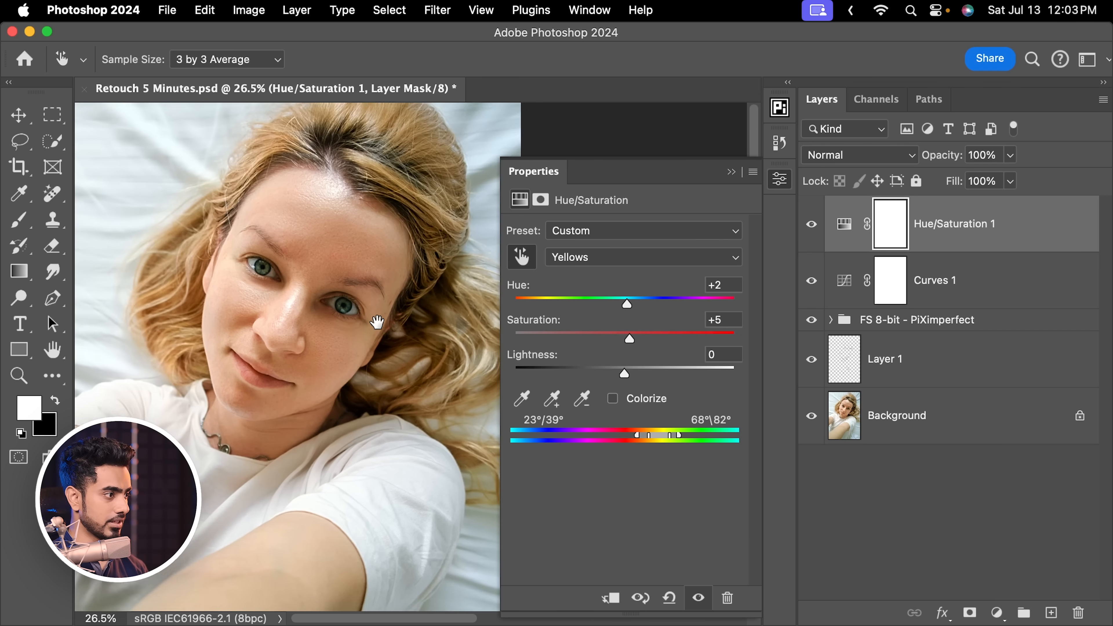
scroll(368, 327, "up", 1)
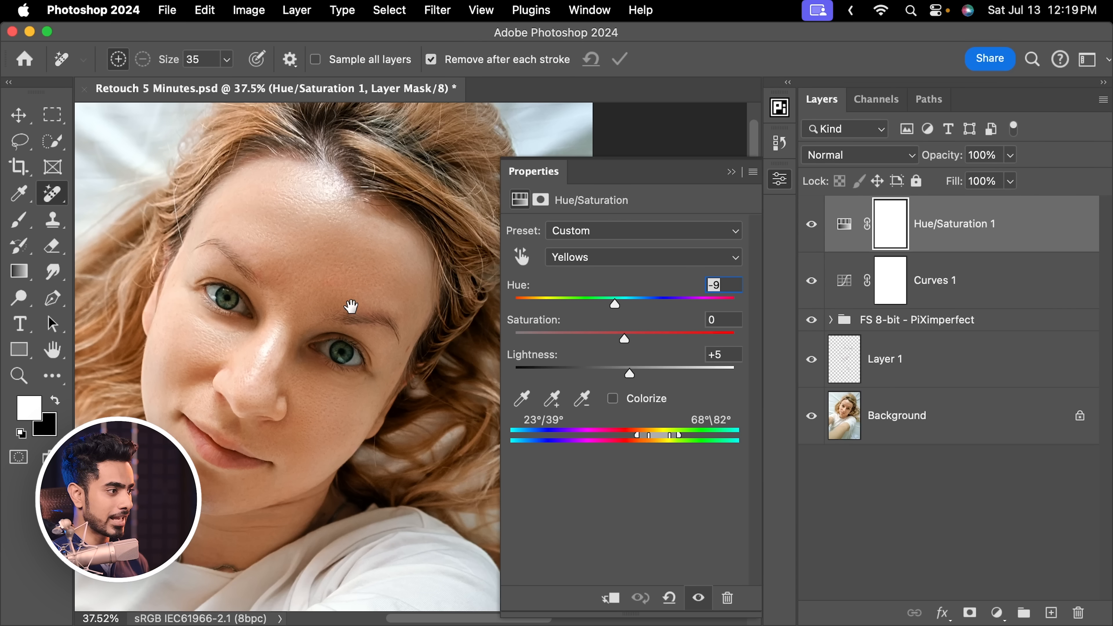
left_click_drag(350, 305, 414, 282)
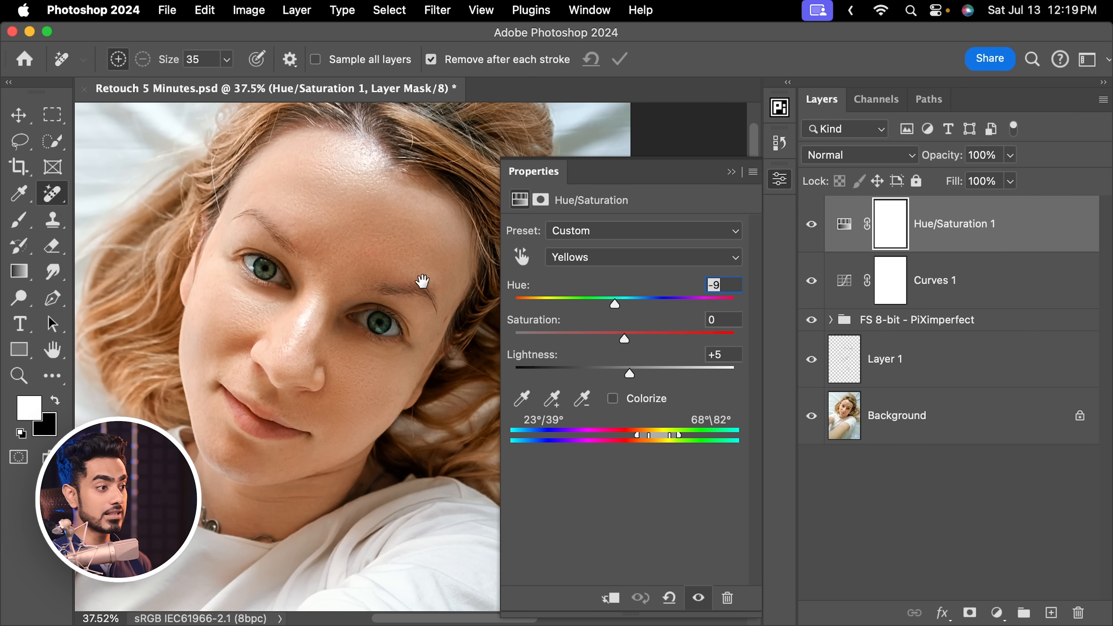
Step: Set the Hue/Saturation layer's Master saturation to -10
left_click(614, 257)
left_click(599, 219)
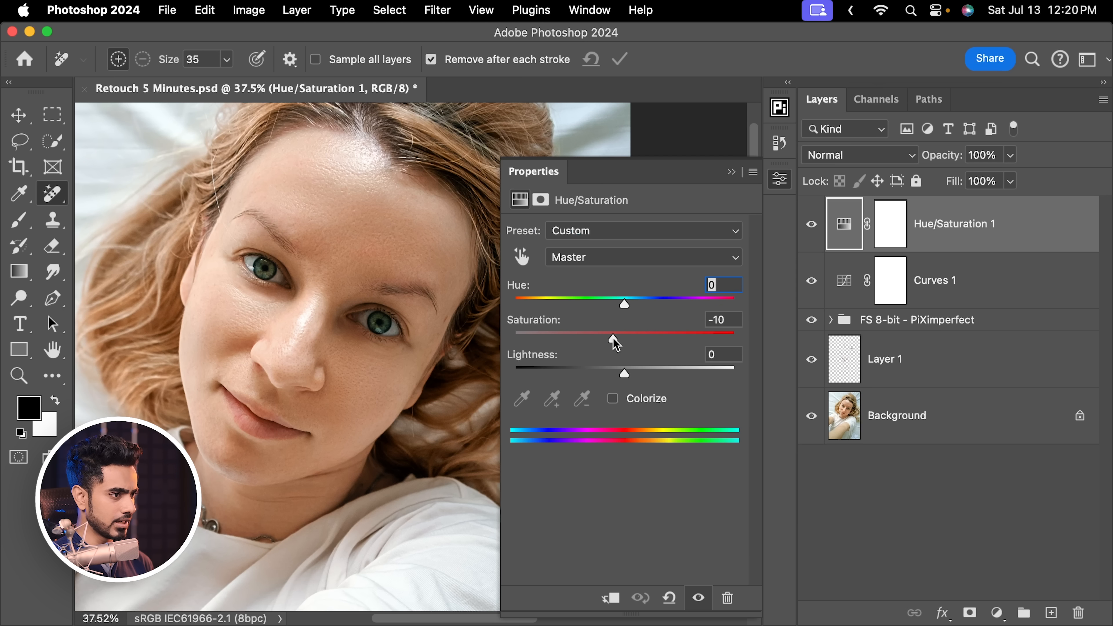
left_click(730, 171)
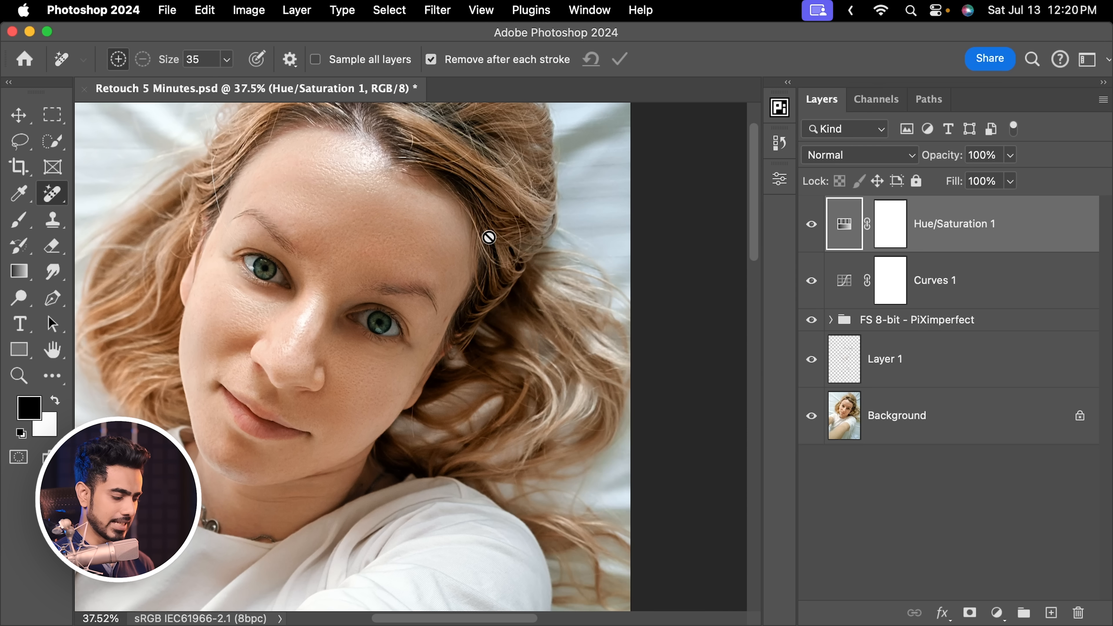
Step: Compare the whole retouch with the original by isolating the Background layer and restoring all layers
key("super+0")
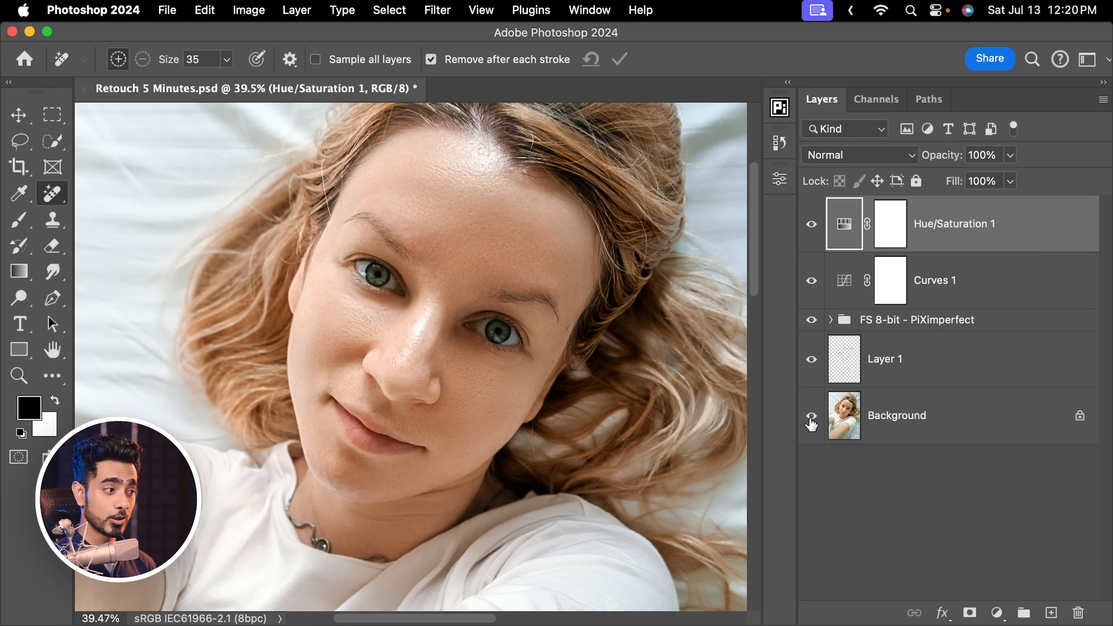
left_click(812, 416, "alt")
left_click(811, 419, "alt")
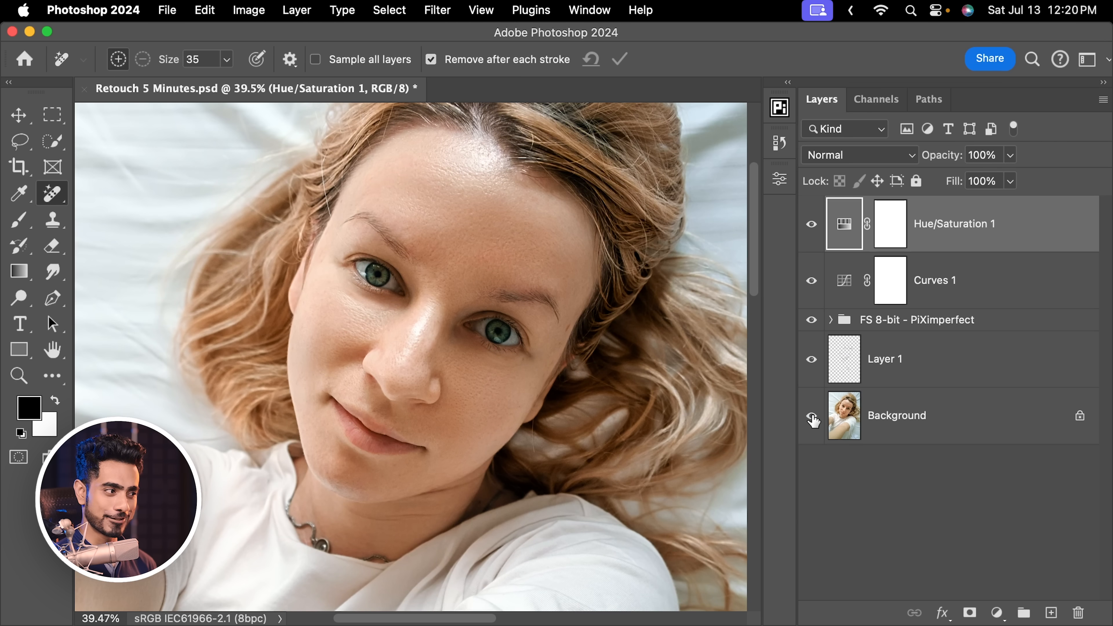